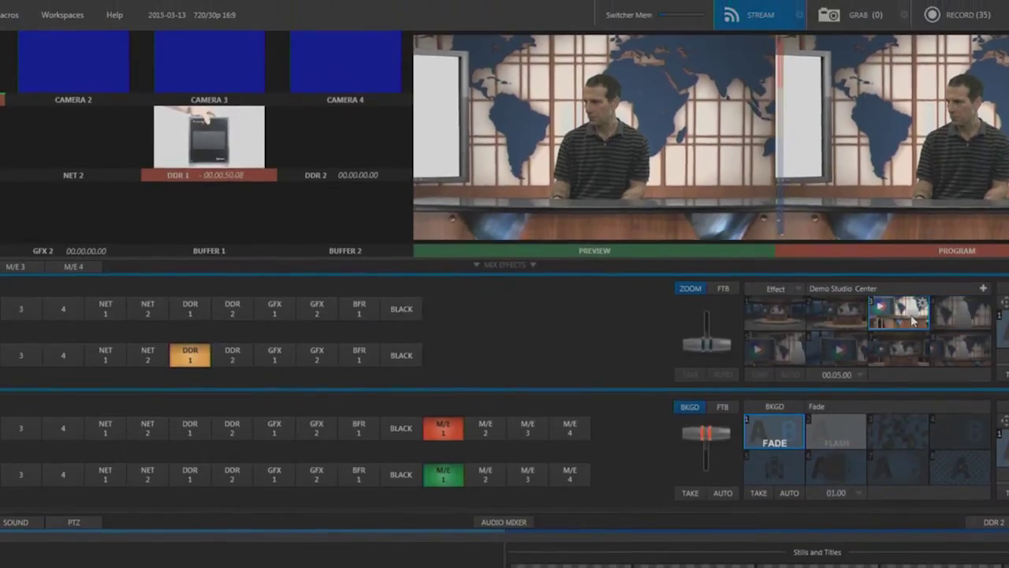
- Reset Camera 1's LiveMatte and Proc Amp settings and the edge cropping of M/E 1 layer A
click(912, 319)
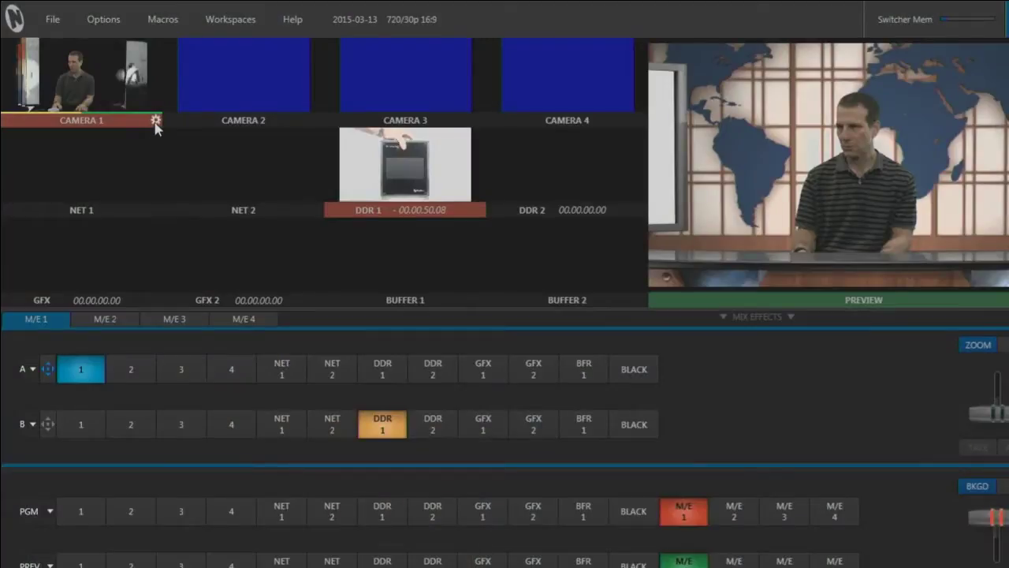
click(155, 125)
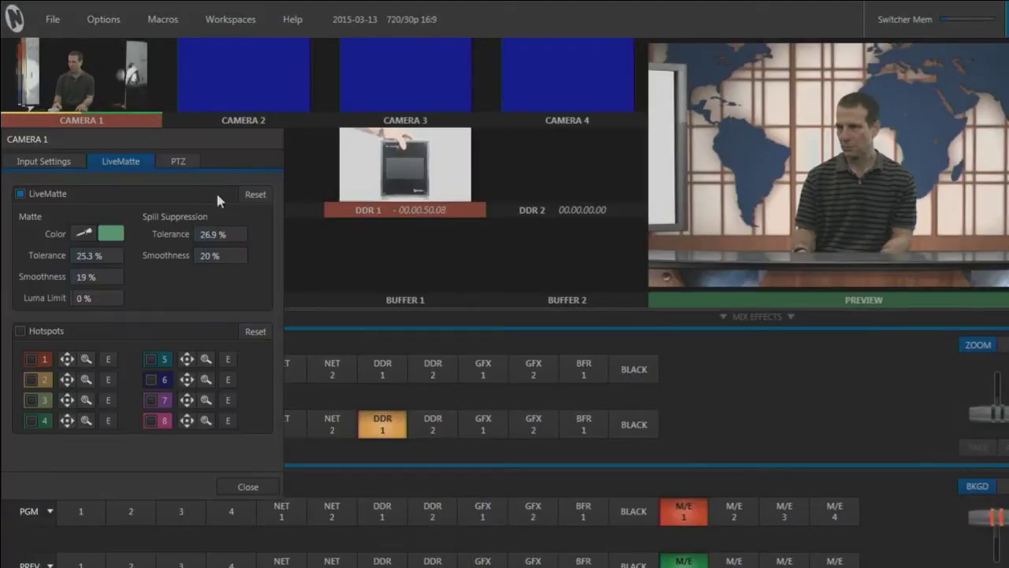
click(255, 195)
click(69, 164)
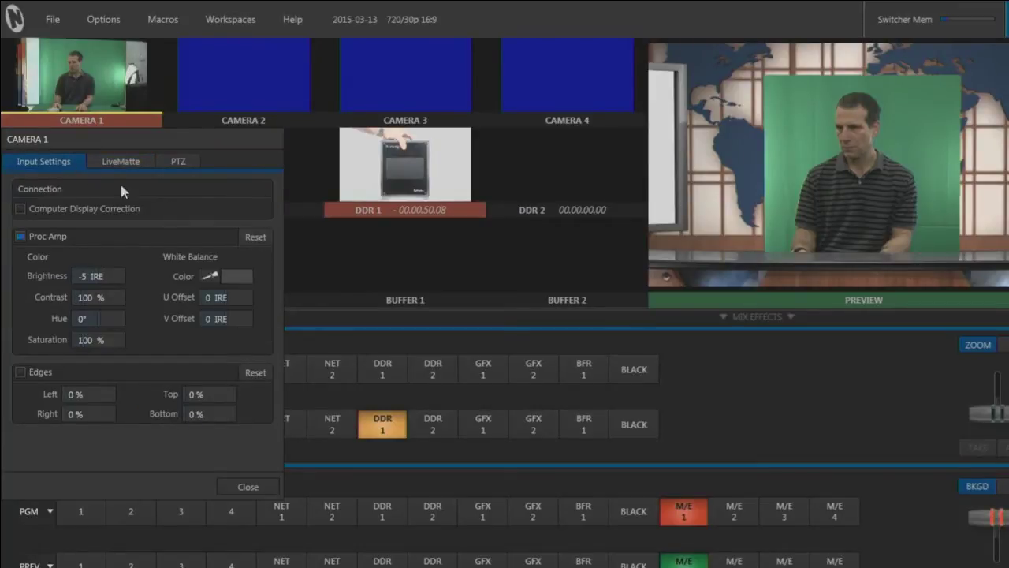
click(256, 236)
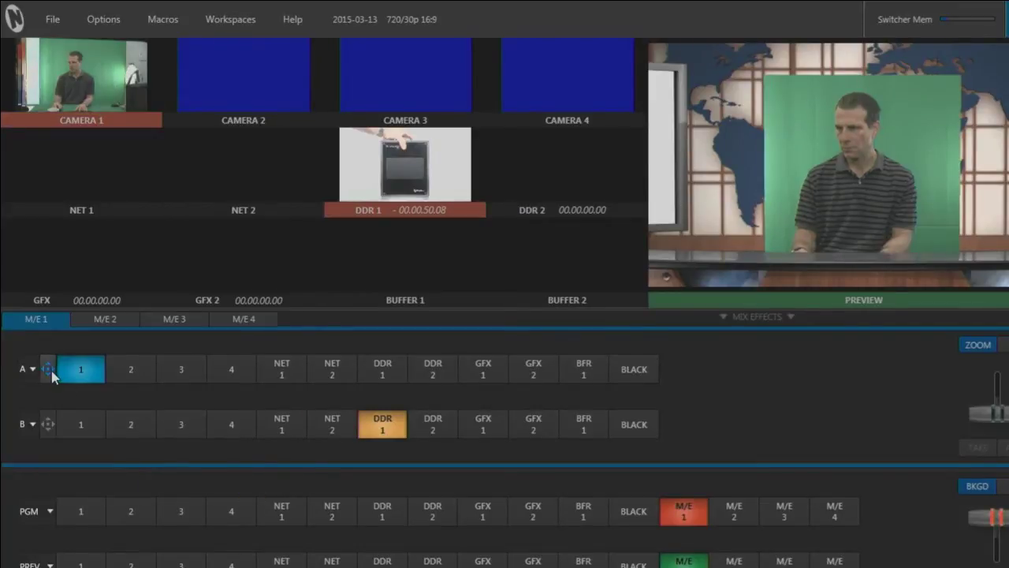
click(47, 368)
click(288, 507)
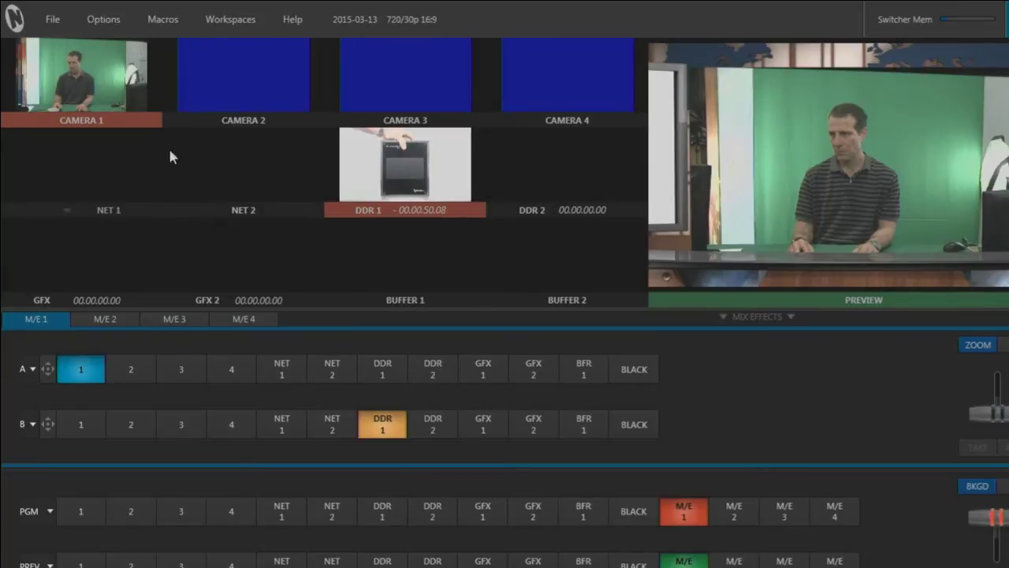
- Lower Camera 1's brightness slightly and key out its green background with LiveMatte
click(155, 122)
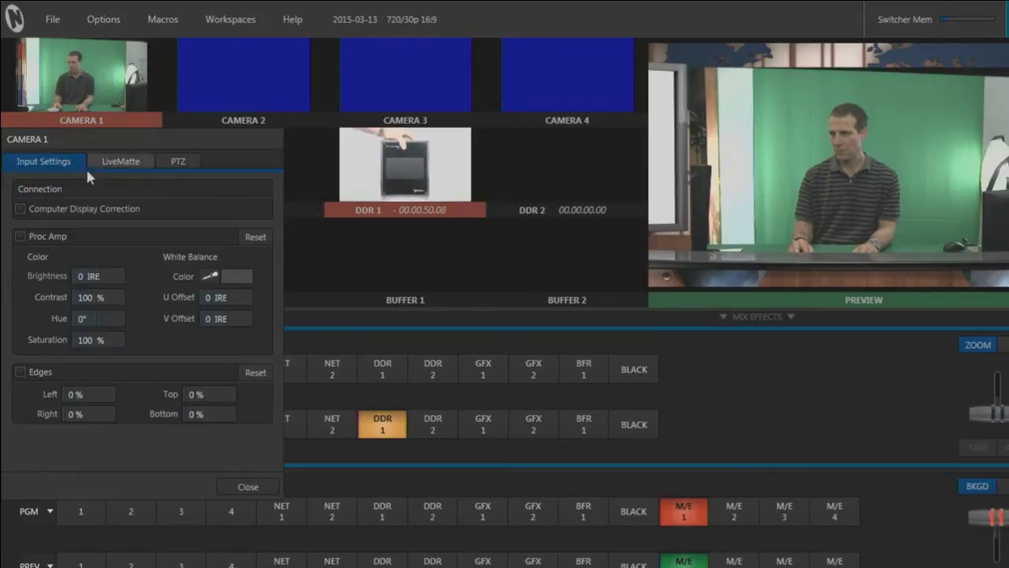
mouse_move(82, 276)
mouse_down()
mouse_move(74, 281)
mouse_move(82, 277)
mouse_up()
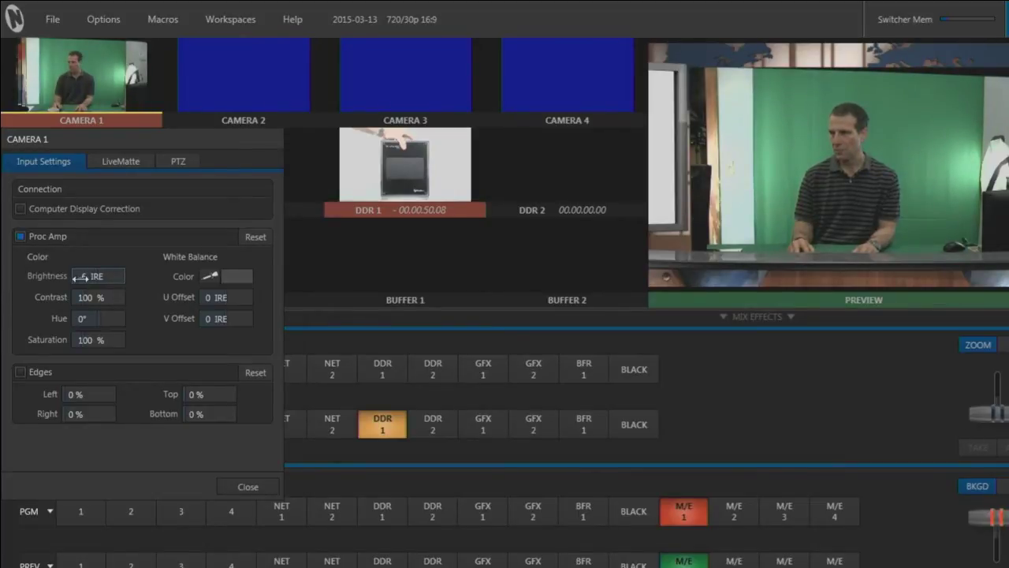
click(118, 162)
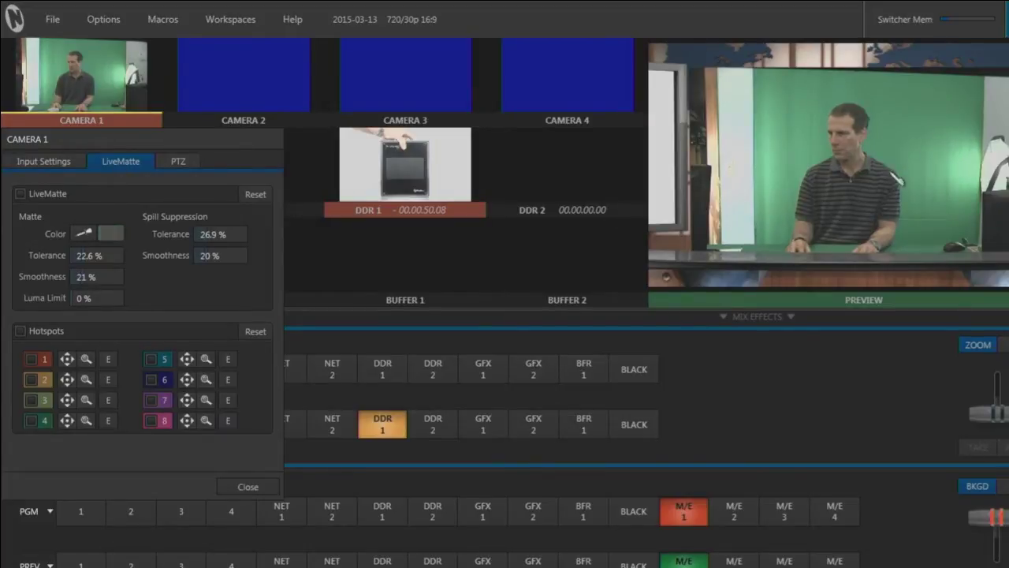
click(902, 177)
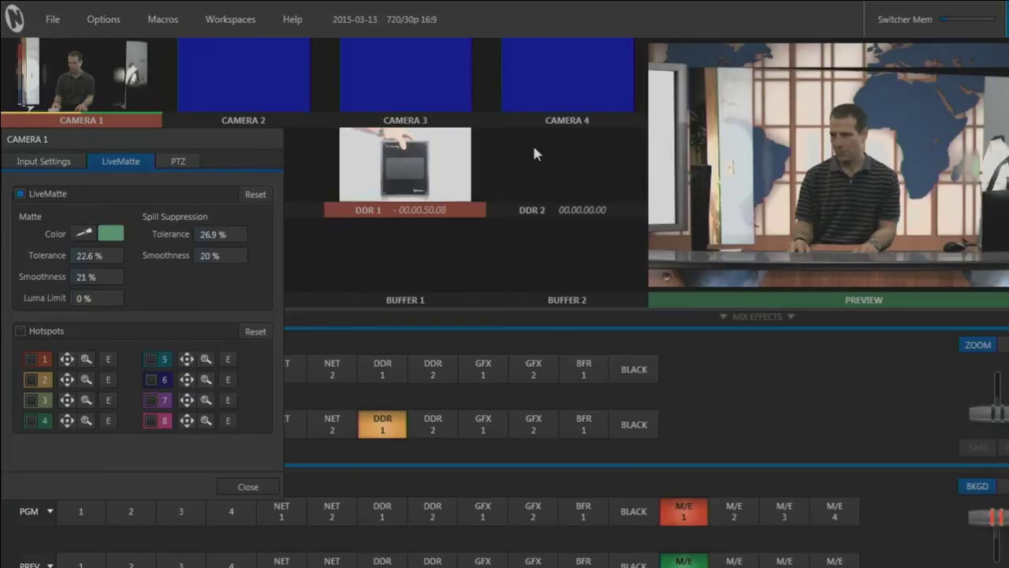
click(249, 486)
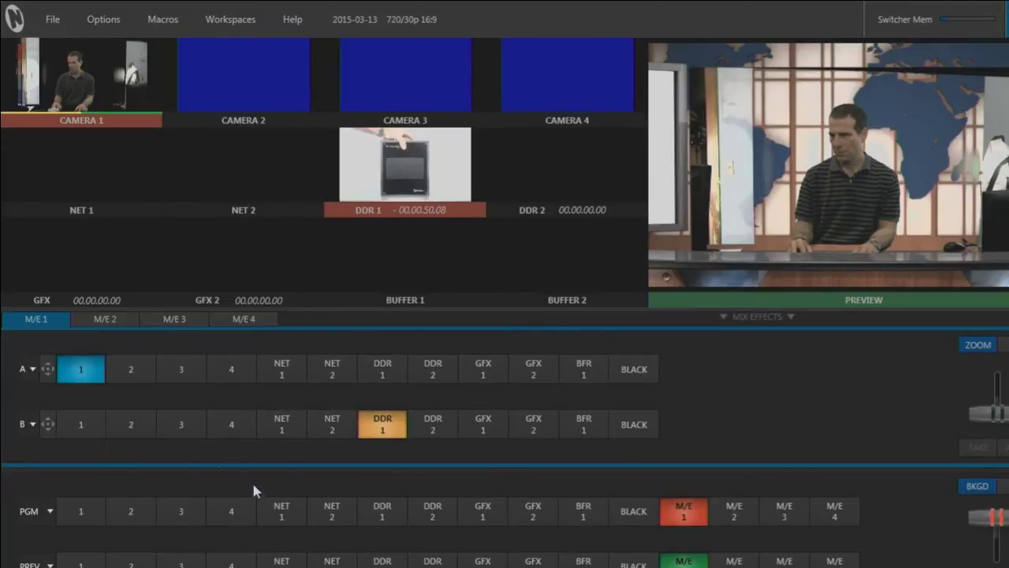
- Crop the edges of M/E 1 layer A to 26% left, 29% right and 12% top
click(48, 368)
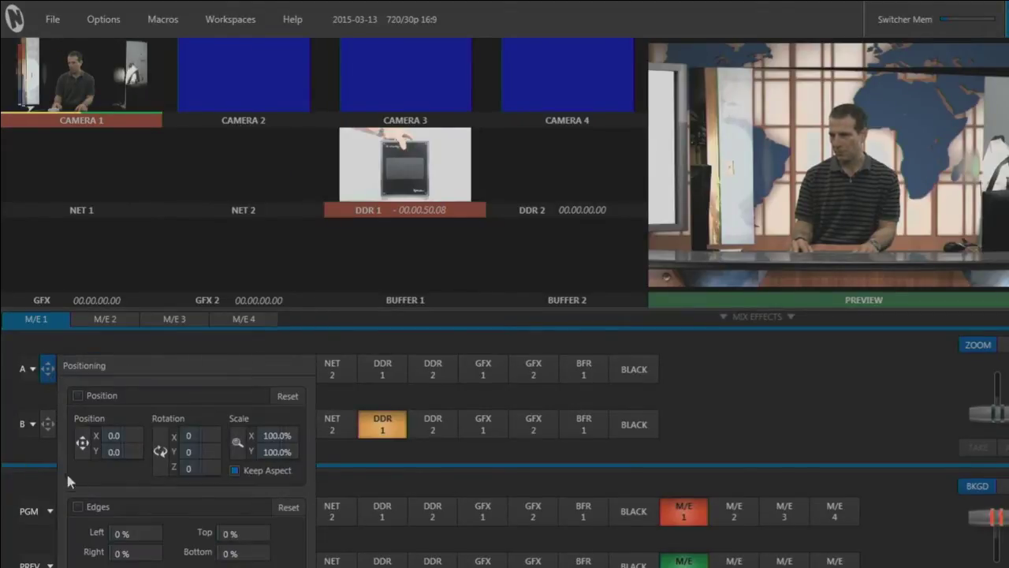
drag(105, 533, 146, 552)
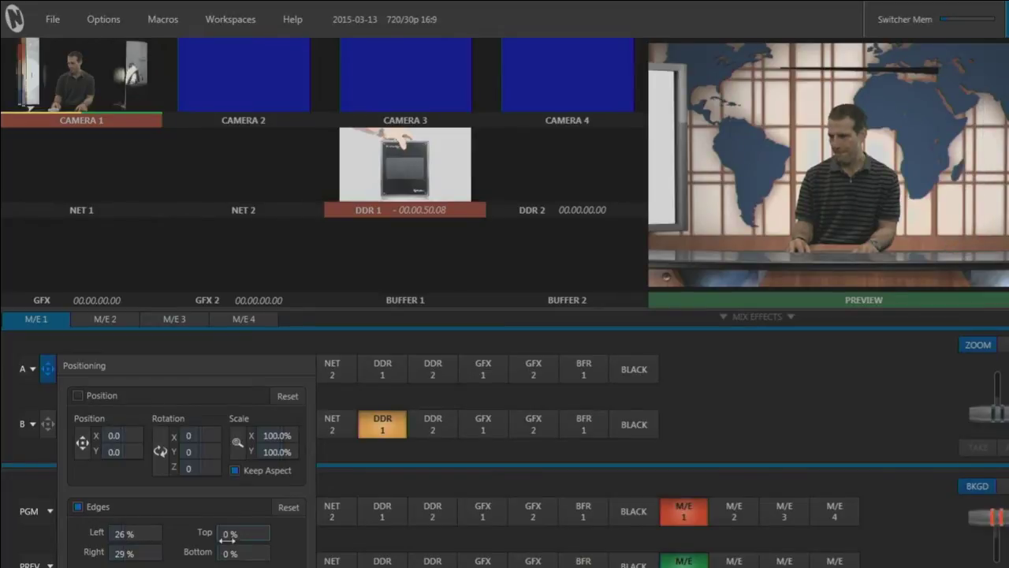
drag(222, 533, 236, 533)
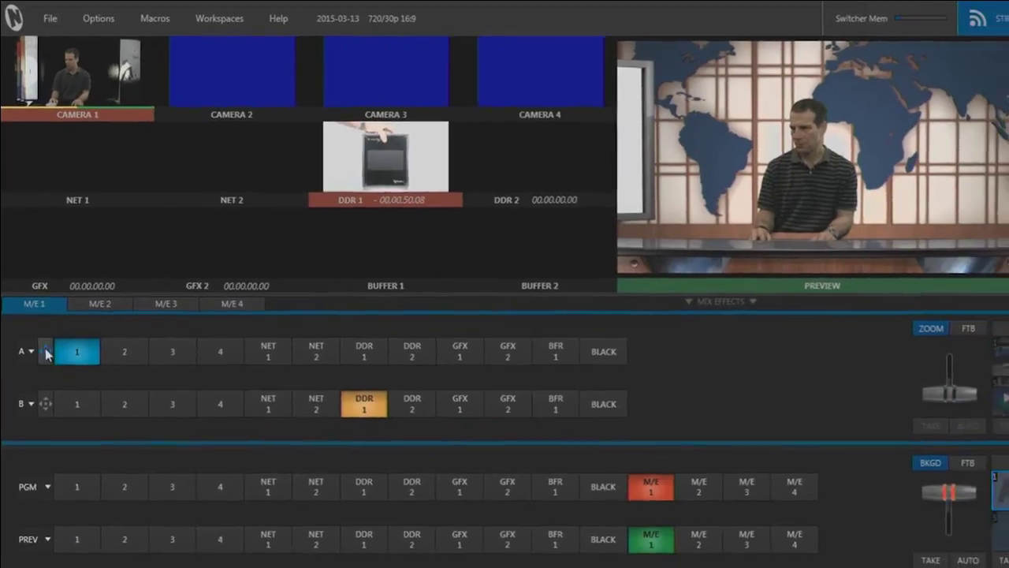
- Try moving, rotating and scaling M/E 1 layer A, and reset its positioning
click(48, 368)
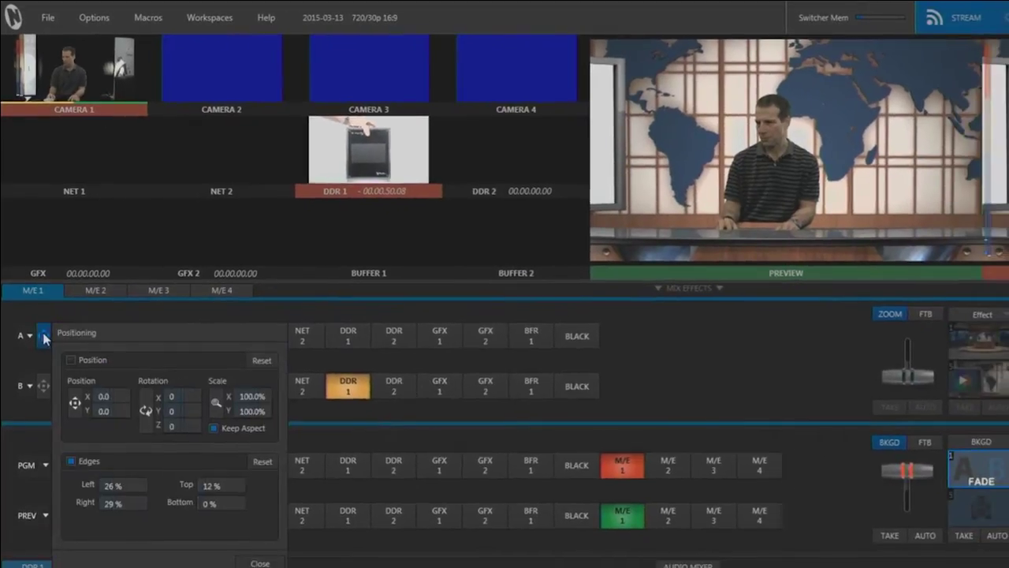
drag(73, 400, 75, 402)
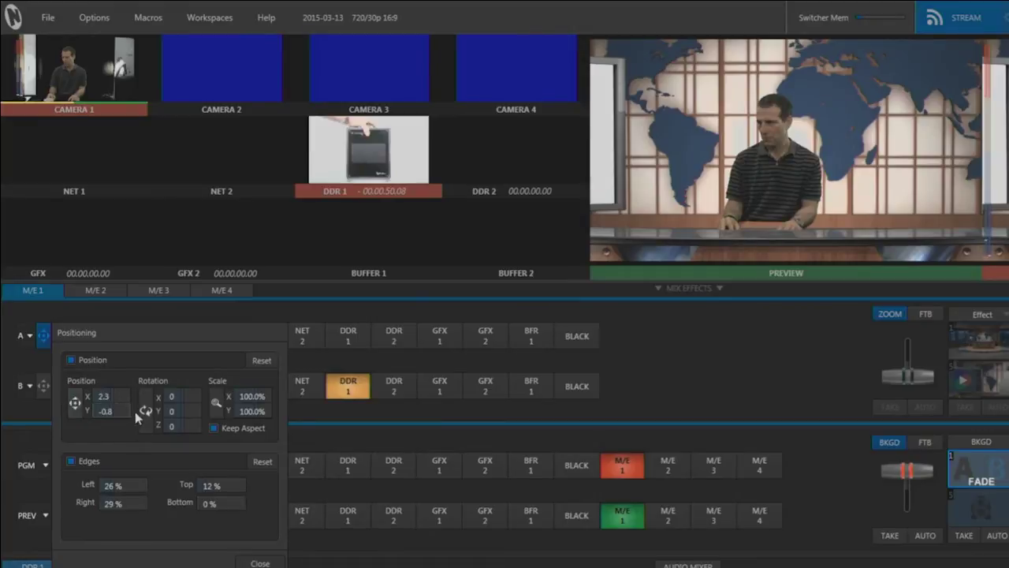
drag(141, 410, 140, 411)
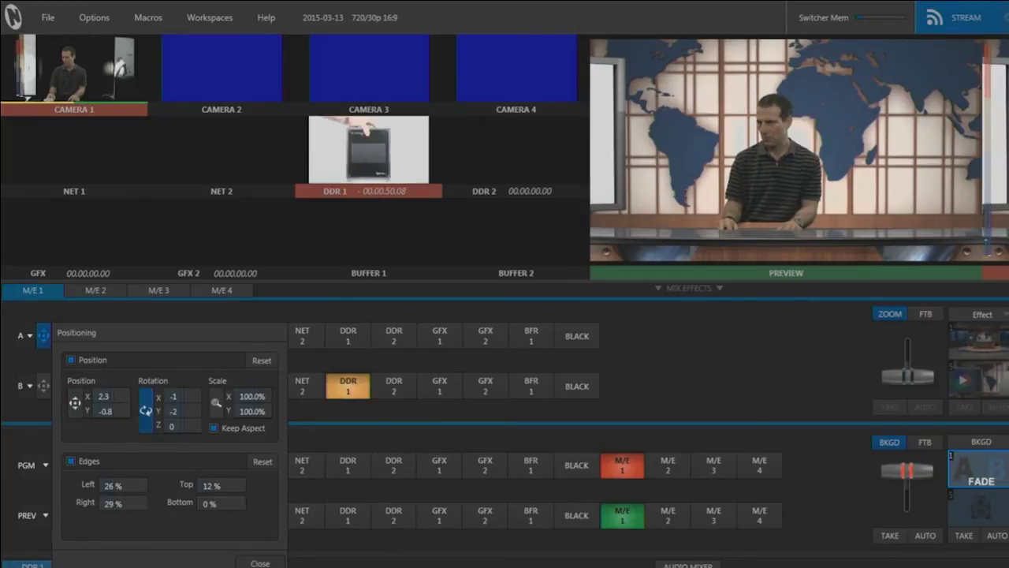
drag(219, 408, 219, 412)
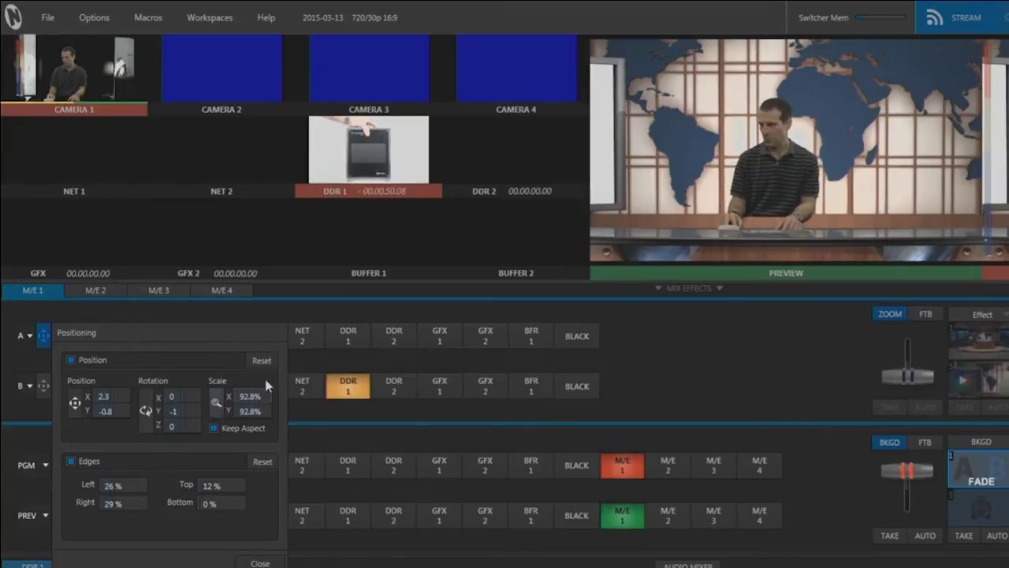
click(265, 365)
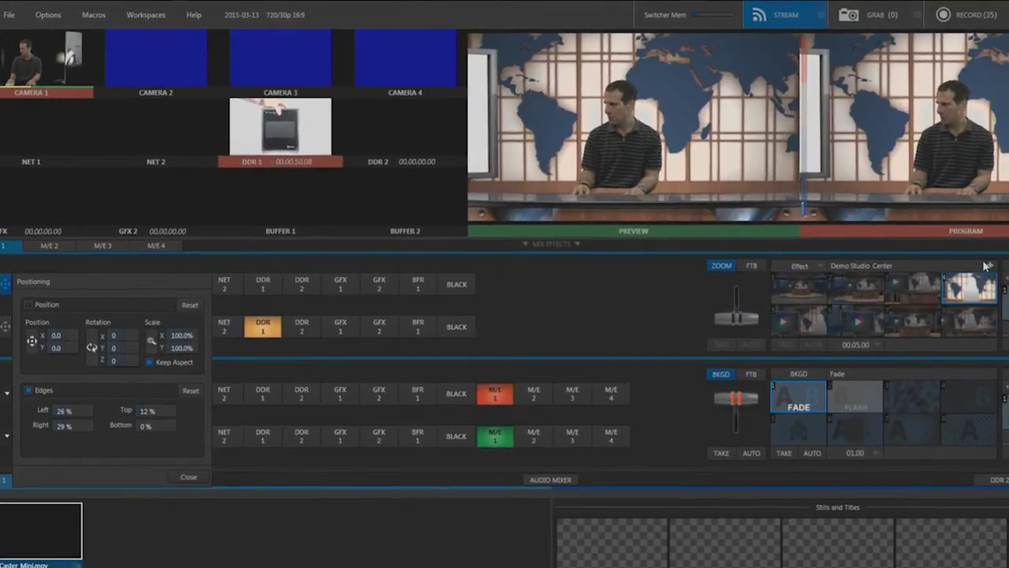
- Load the NewTek Alignment Center LiveSet as the effect of M/E 1
click(992, 265)
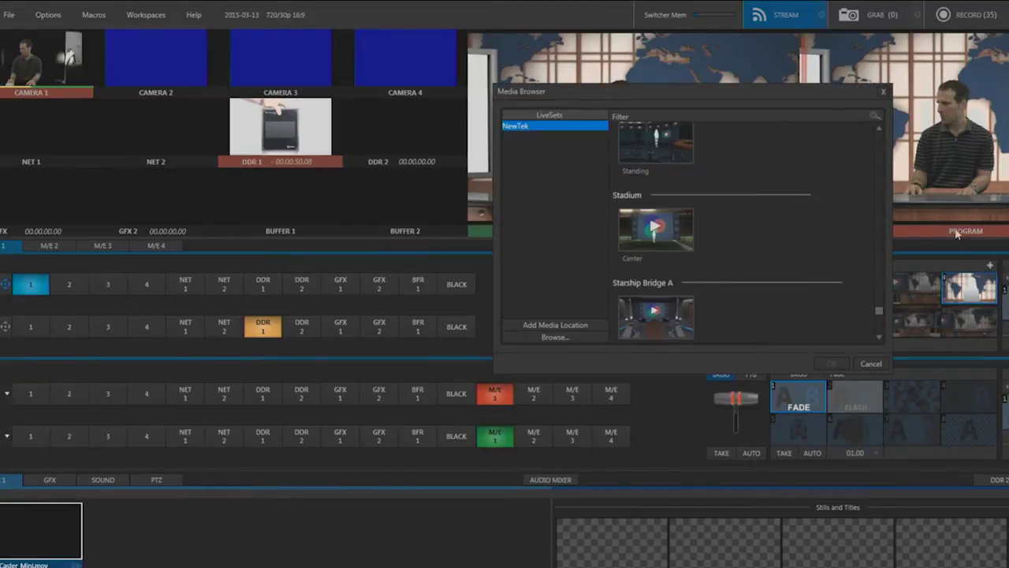
drag(880, 314, 879, 140)
click(664, 258)
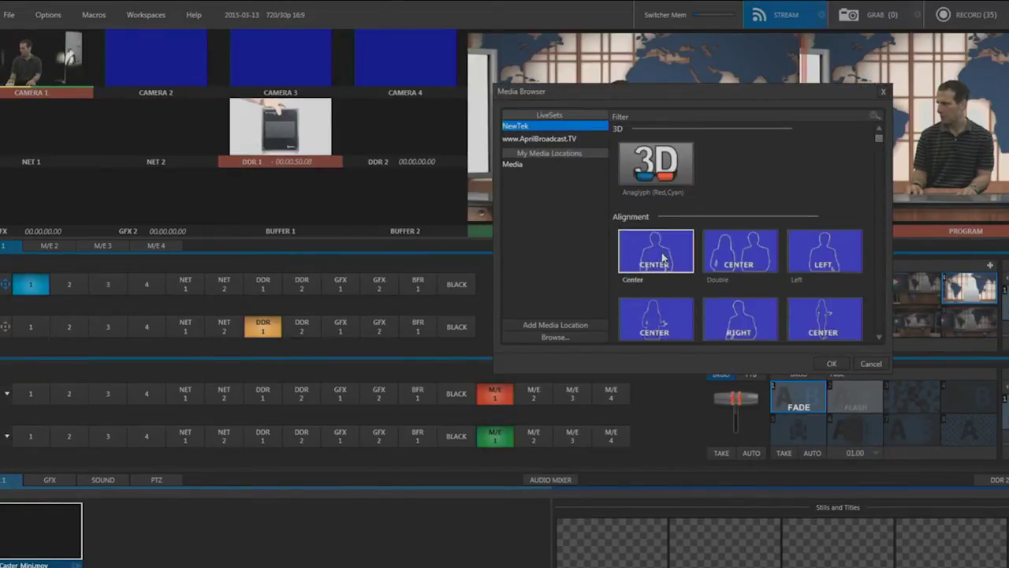
click(832, 364)
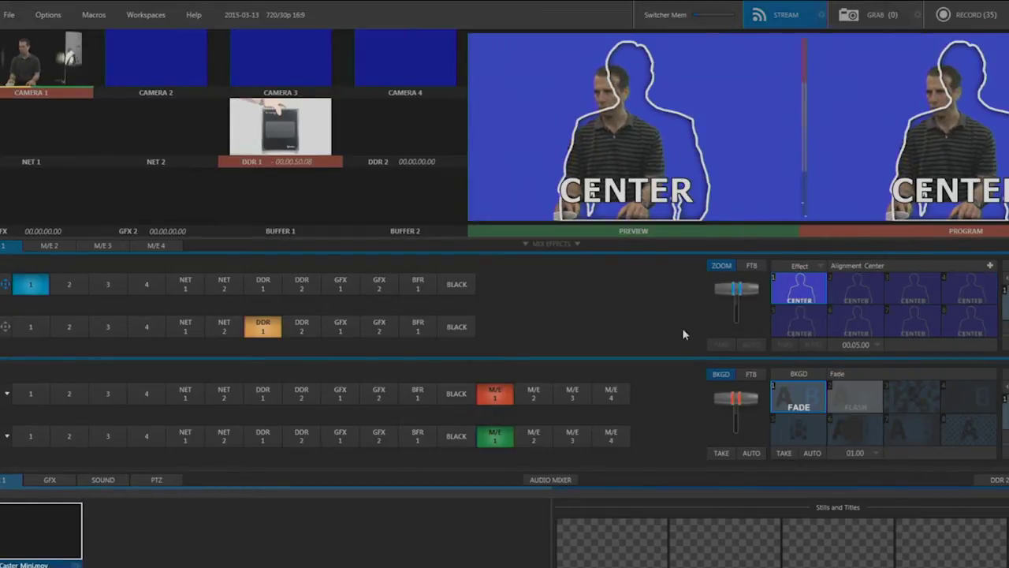
- Fit layer A's presenter to the alignment silhouette with position X 28.6, Y 0.8 and scale 125.8%
click(4, 285)
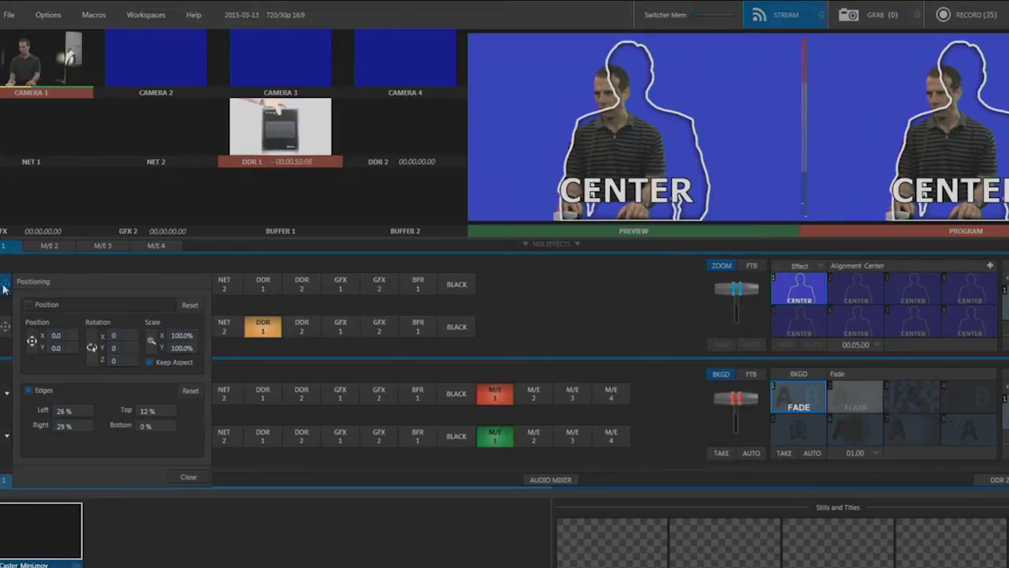
drag(59, 339, 32, 340)
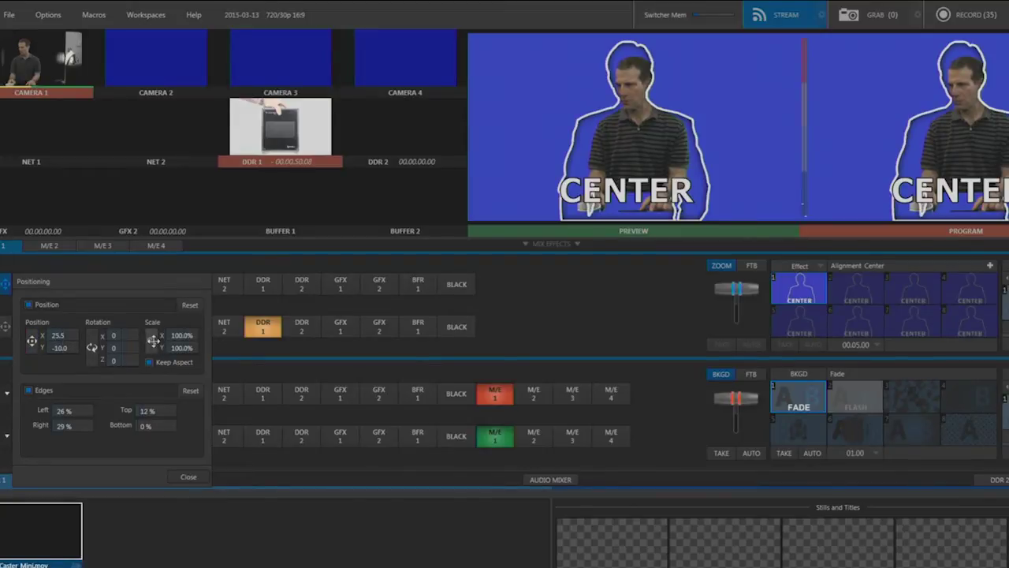
drag(153, 341, 151, 341)
drag(28, 339, 32, 340)
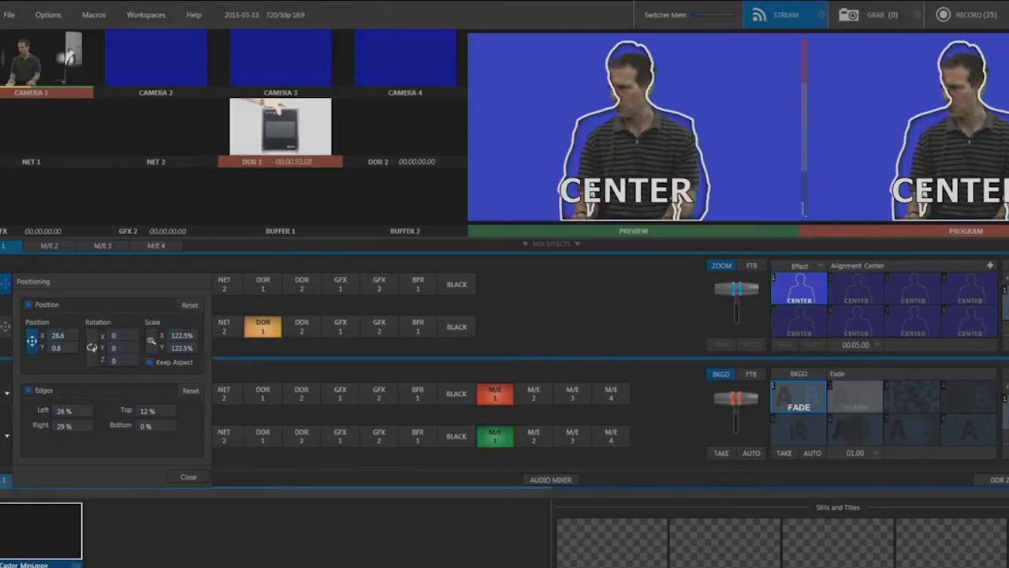
drag(151, 341, 152, 341)
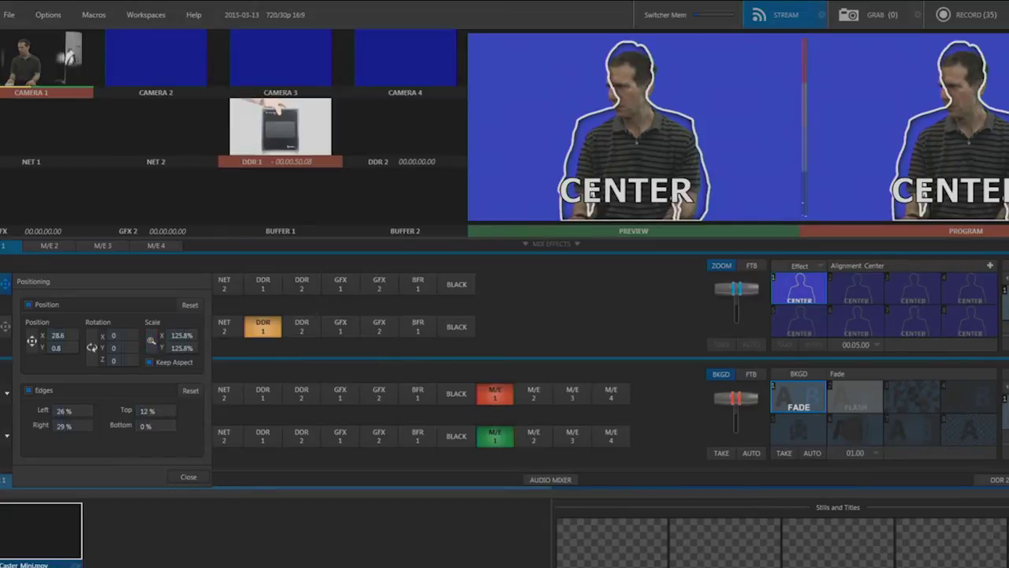
- Load the Demo Studio Center LiveSet in M/E 1 and zoom in to its close-up preset 4
click(990, 267)
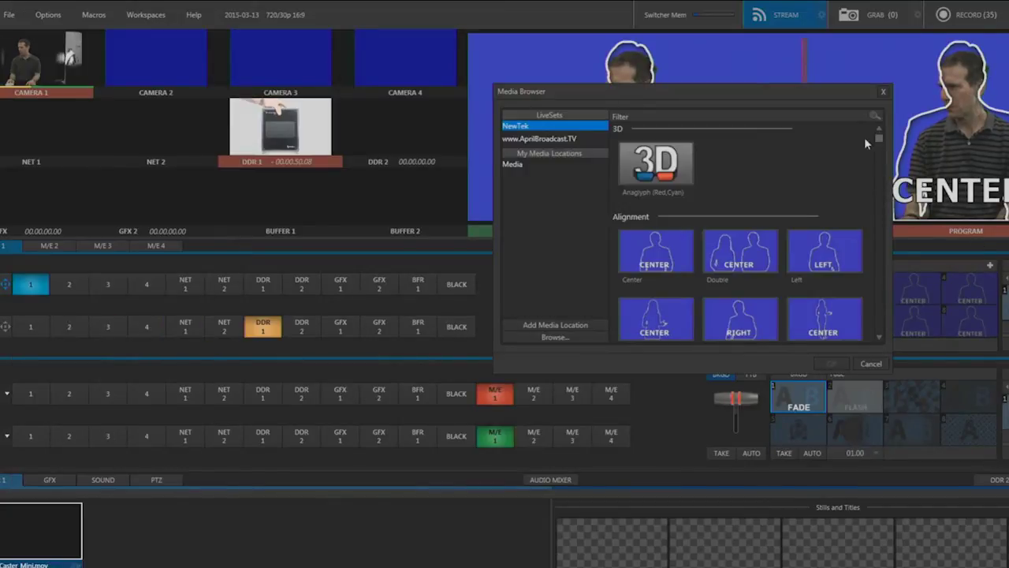
drag(883, 141, 880, 168)
click(663, 211)
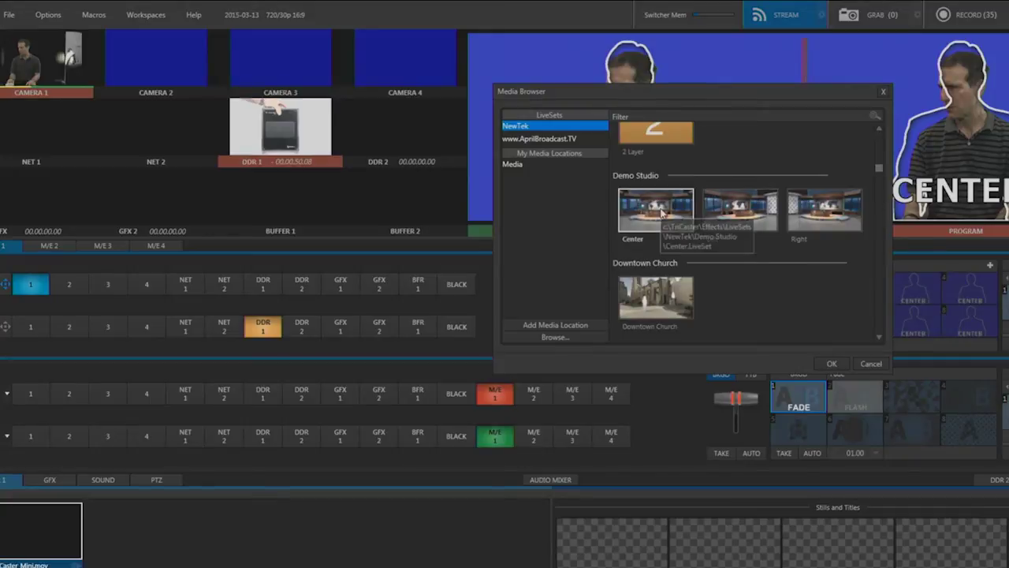
click(834, 365)
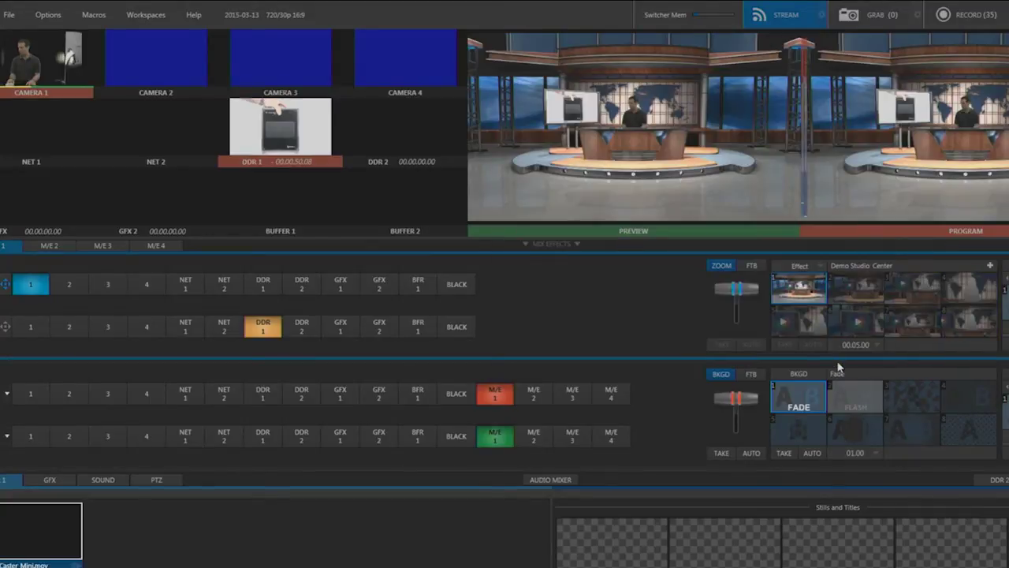
click(966, 292)
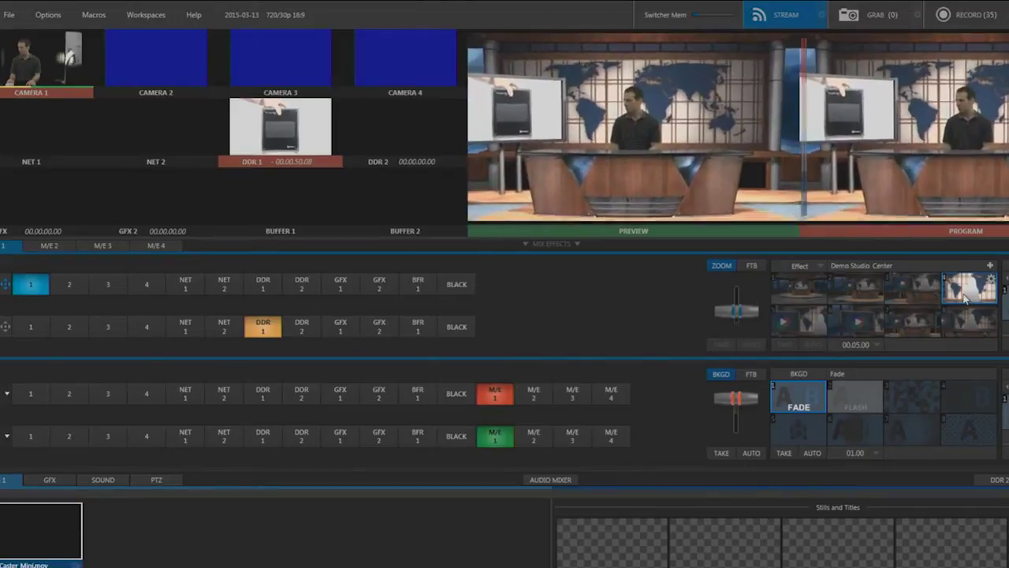
- Seat the presenter behind the virtual desk by moving layer A to X 25.5, Y -12.3
click(5, 286)
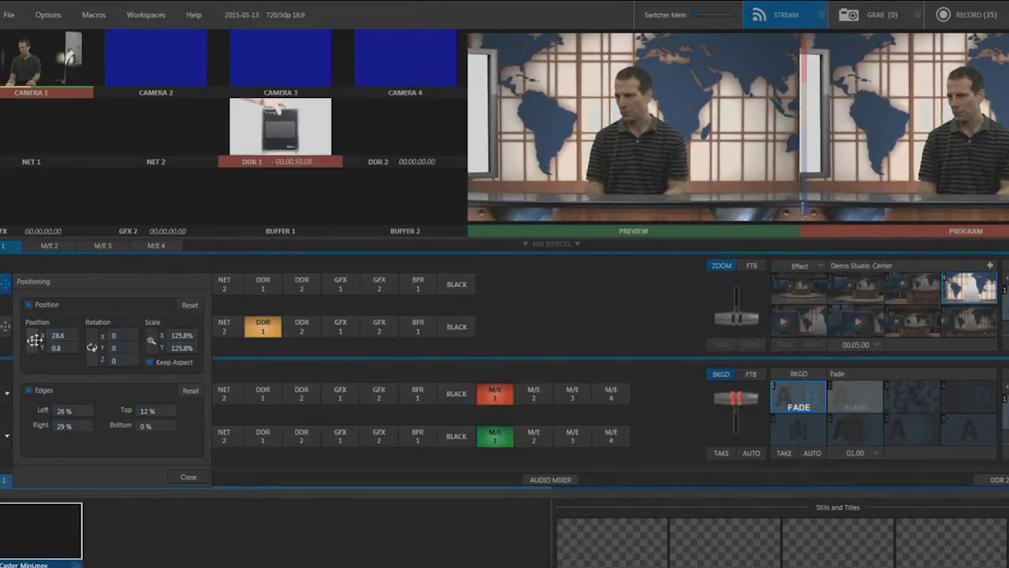
drag(34, 340, 32, 340)
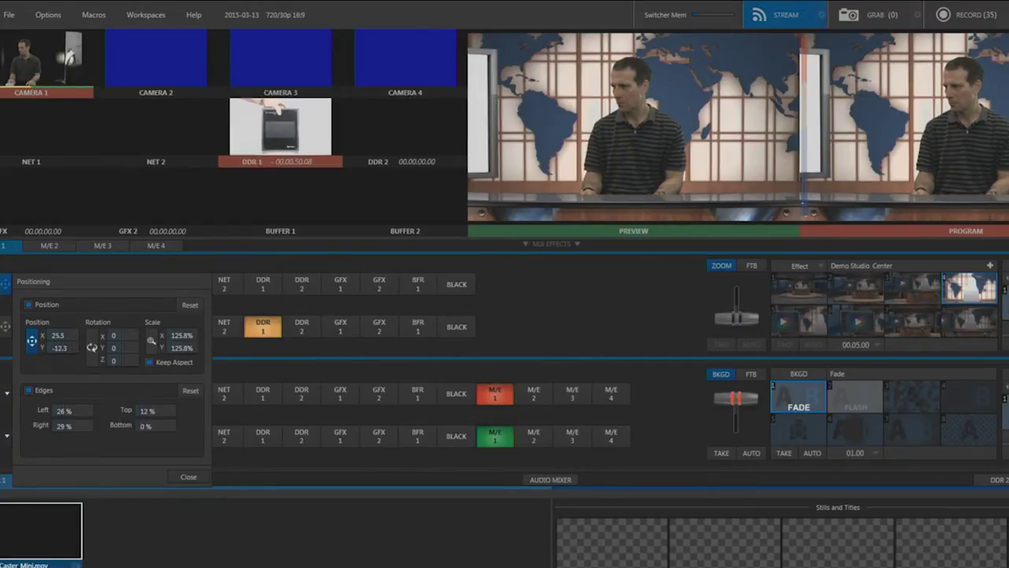
click(191, 476)
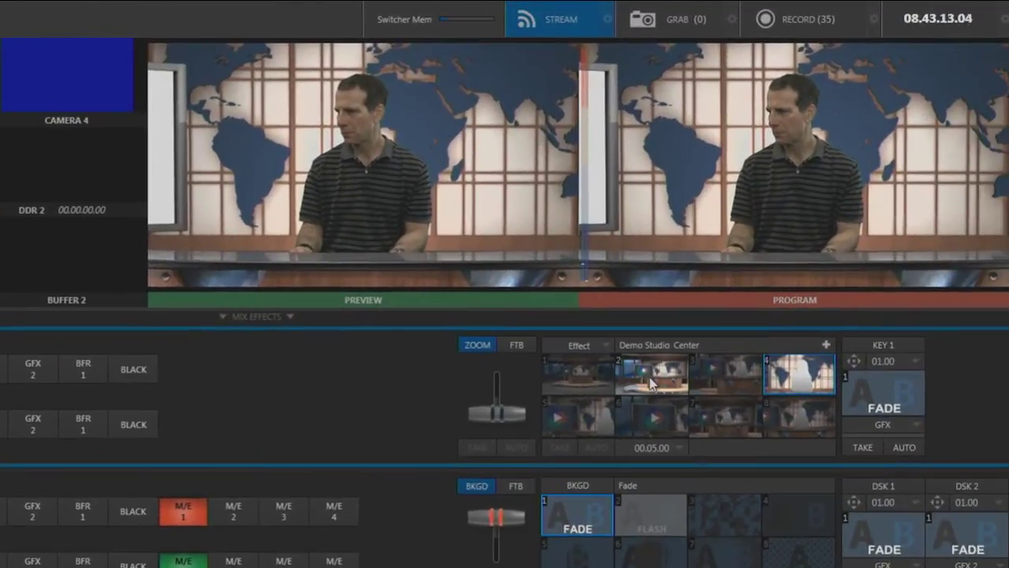
- Check the presenter's placement in the virtual set with zoom presets 2, 3 and 4
click(855, 295)
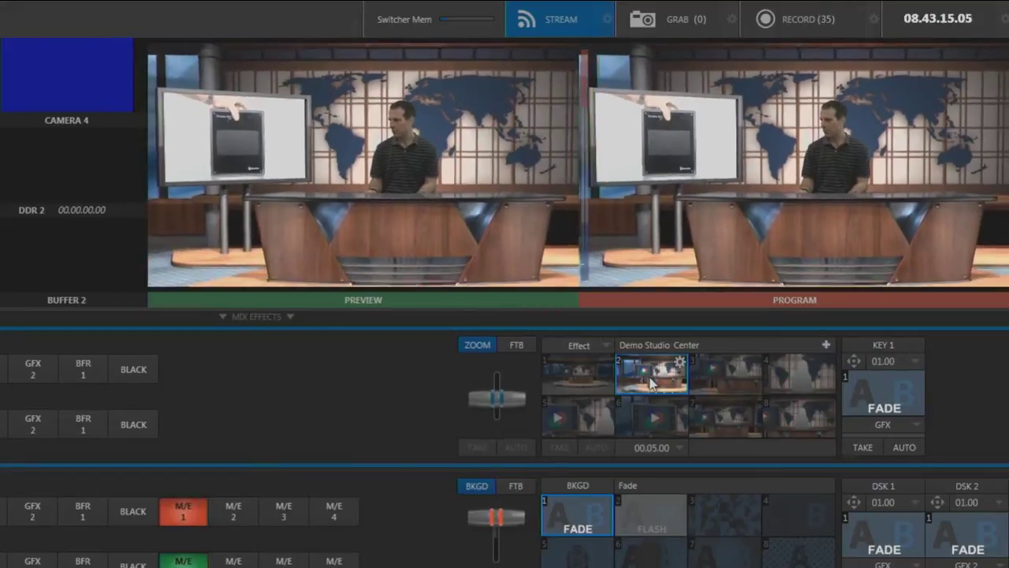
click(719, 379)
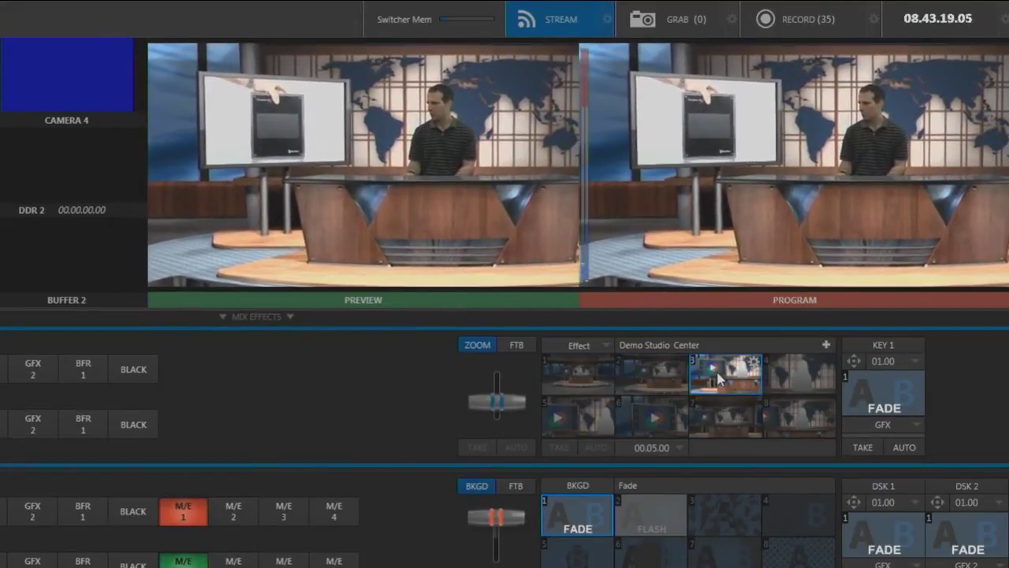
click(810, 382)
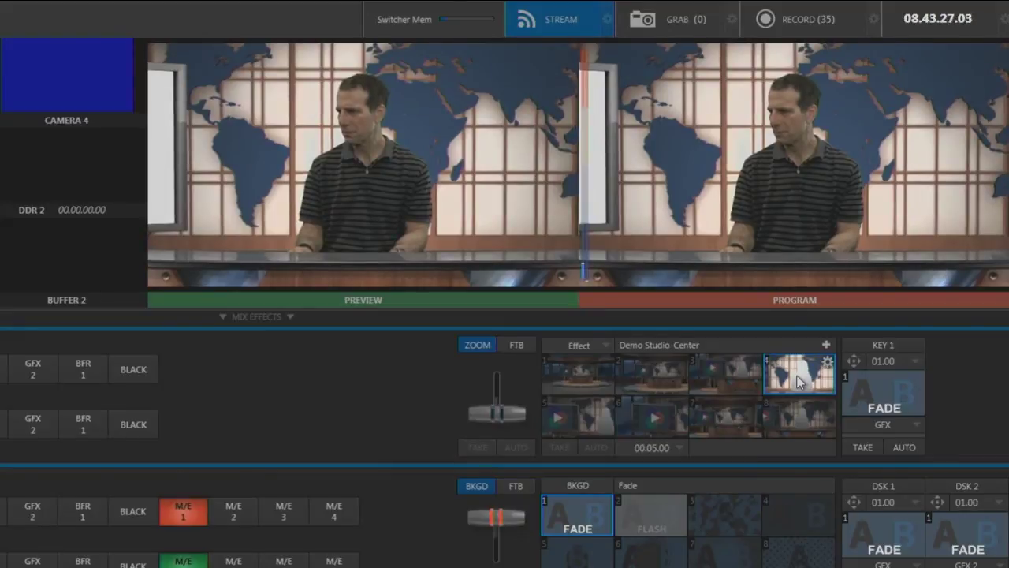
- Set the M/E 1 zoom transition to a cut and switch between zoom presets 2, 3 and 4
click(680, 448)
click(638, 495)
click(652, 386)
click(721, 384)
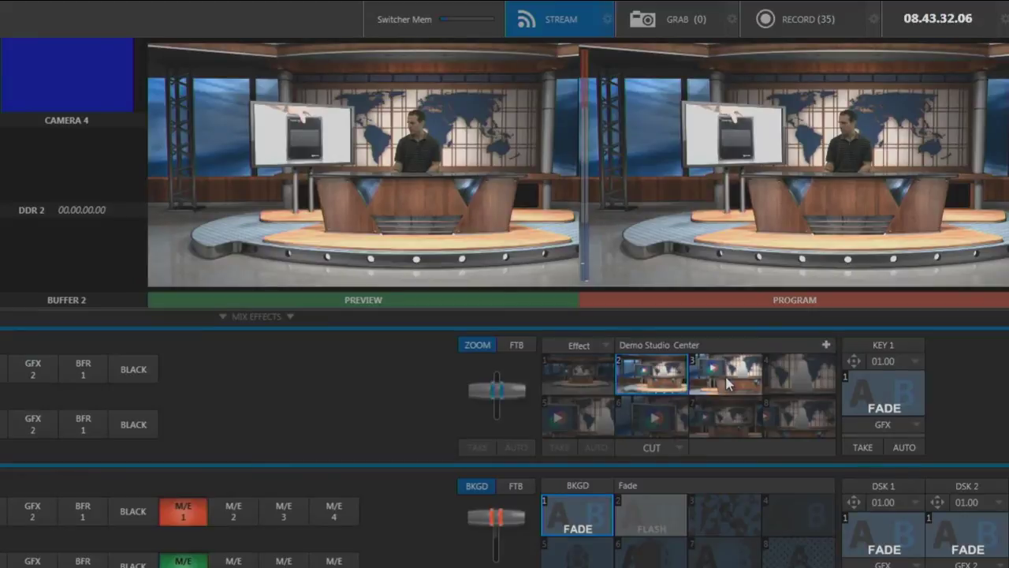
click(798, 380)
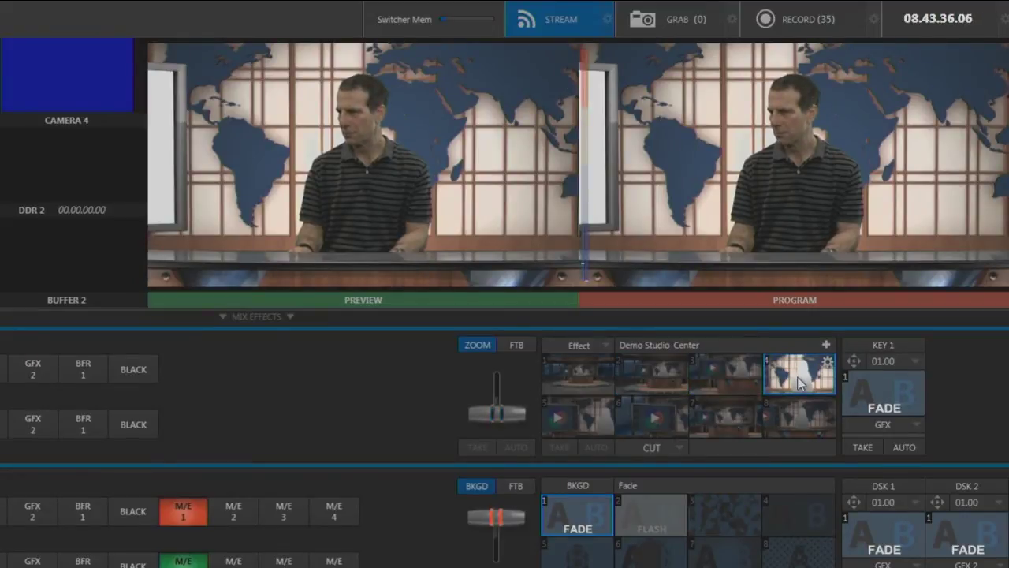
- Reframe zoom preset 3 to a tighter shot of the virtual monitor, desk and seated presenter in the Effect Preset Editor
click(757, 386)
click(752, 366)
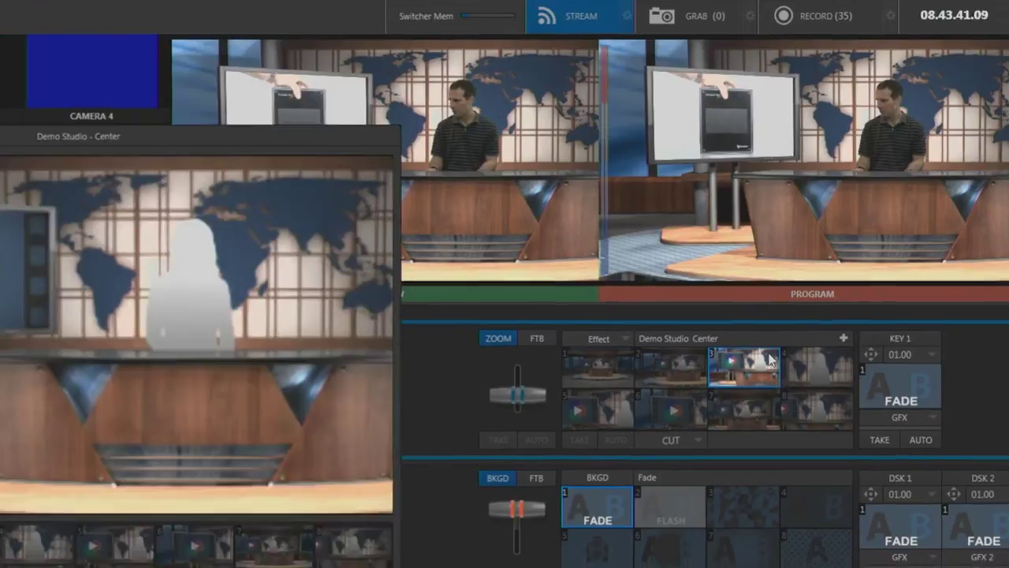
scroll(392, 282, up, 2)
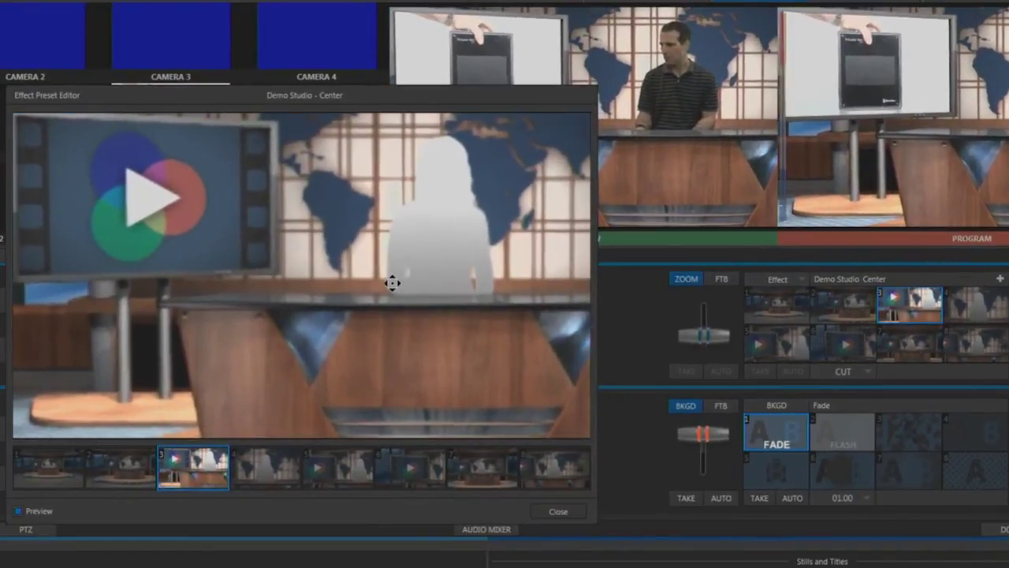
scroll(169, 315, up, 2)
scroll(174, 317, up, 3)
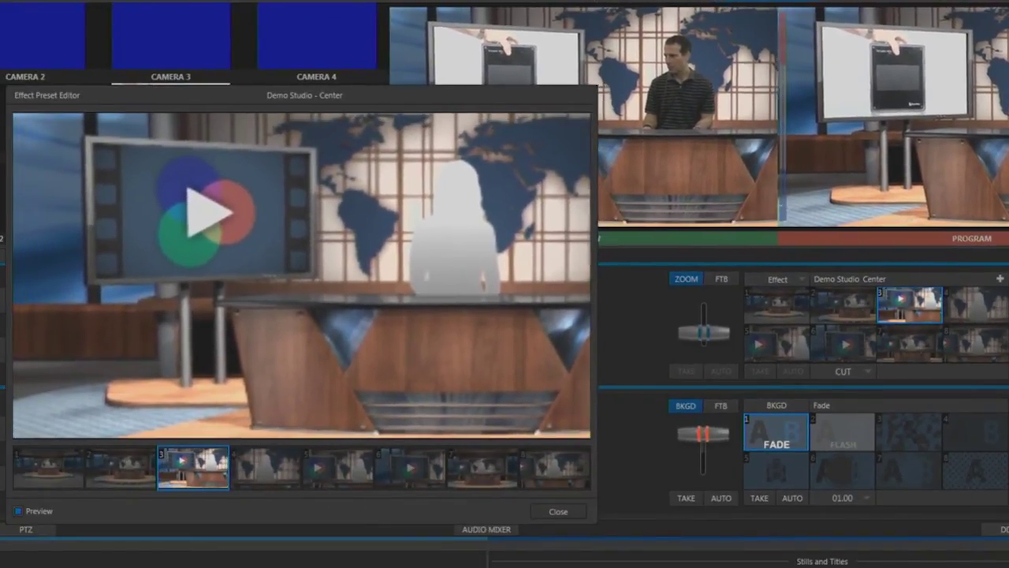
scroll(174, 317, up, 3)
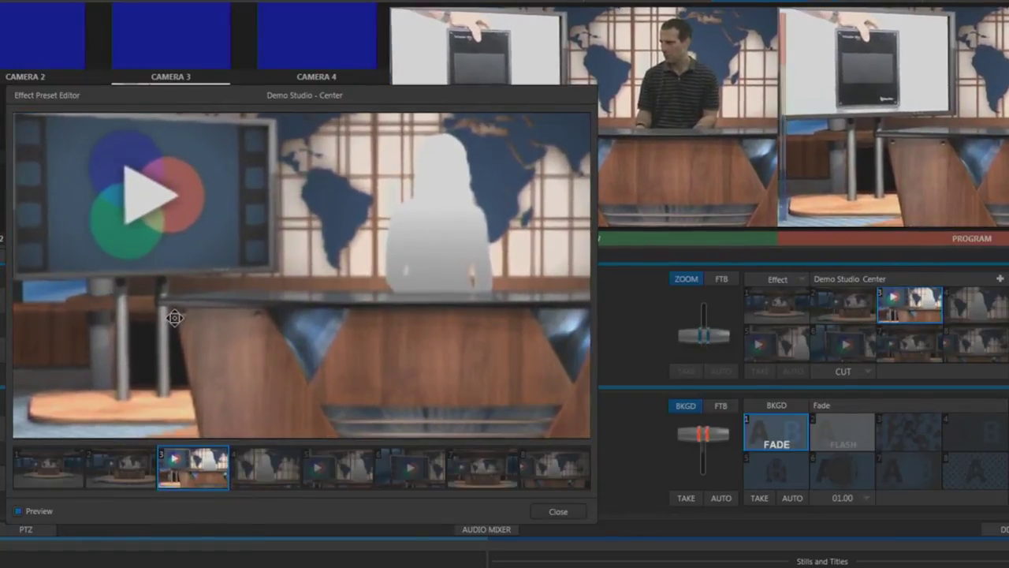
scroll(168, 315, up, 1)
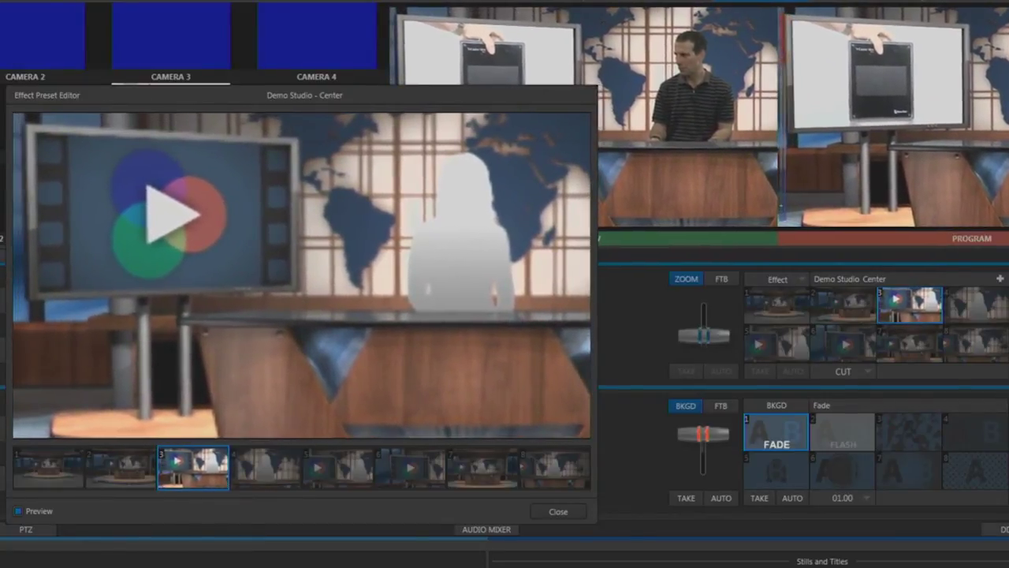
click(554, 510)
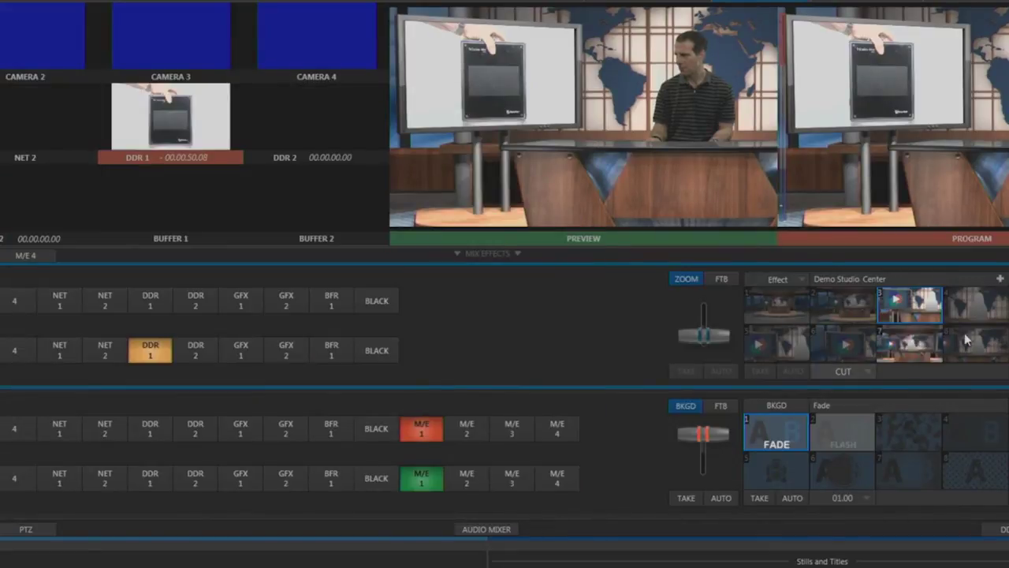
- Browse the NewTek LiveSets available for M/E 1, including the Demo Studio Center, Left and Right versions
click(999, 281)
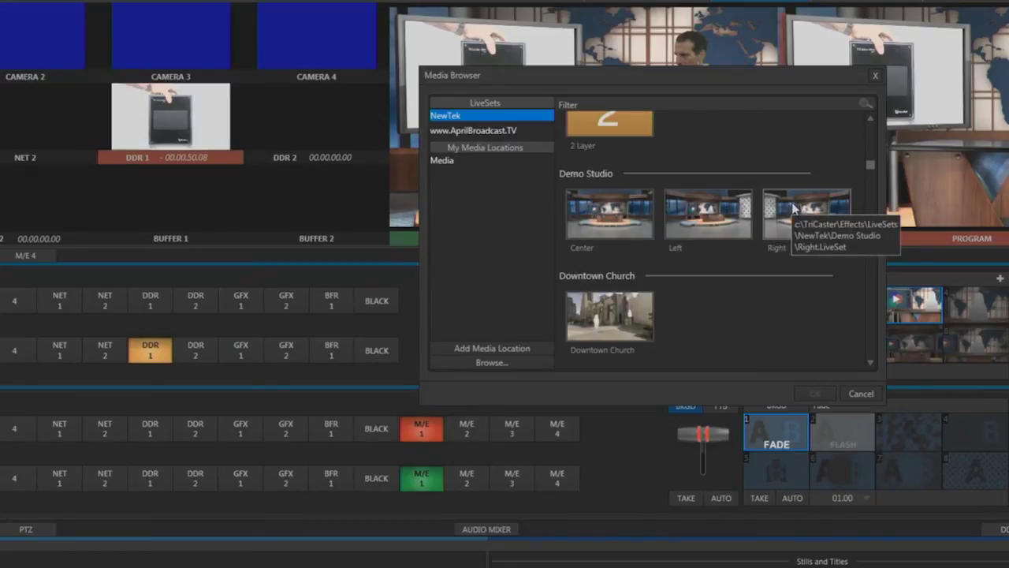
click(861, 394)
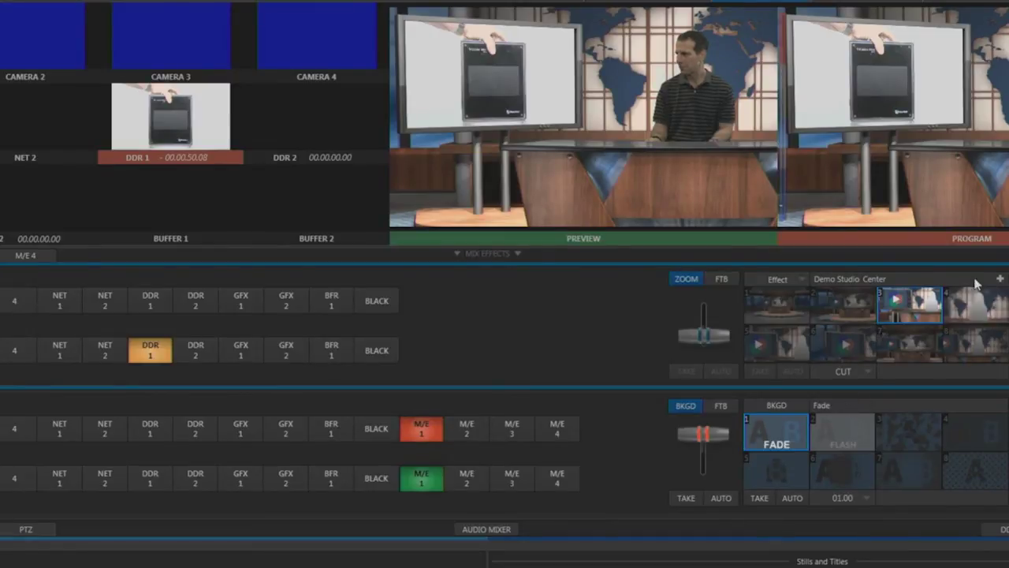
click(999, 278)
drag(871, 165, 891, 273)
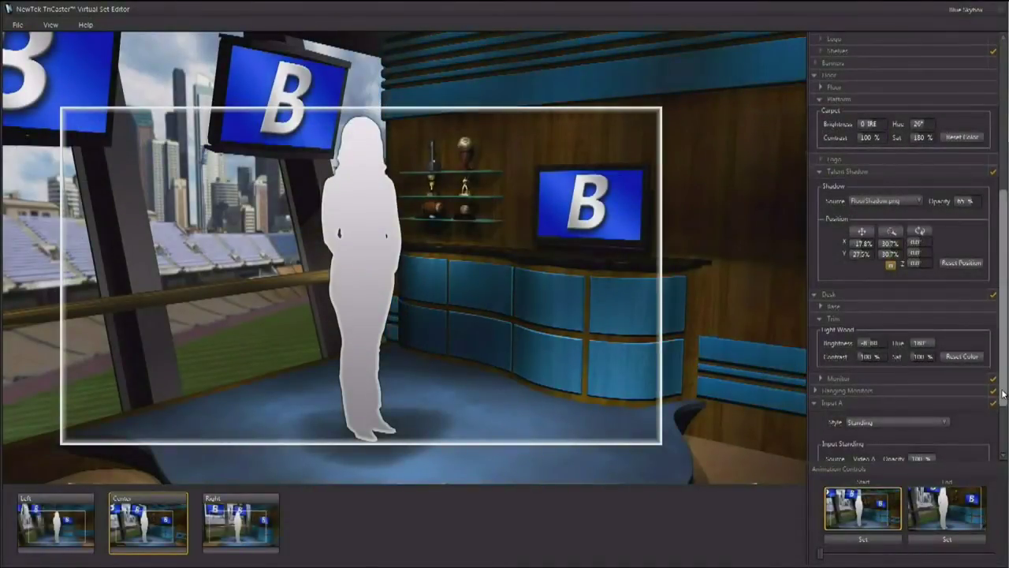
- Hide the hanging monitors, desk monitor and shelves of the Blue Skybox set and toggle its two logo elements
click(994, 390)
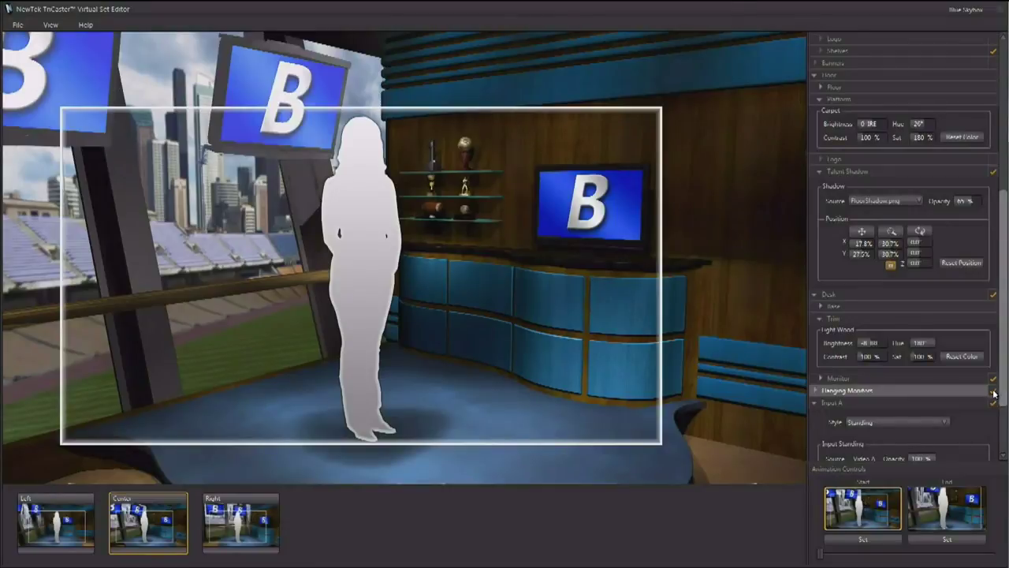
click(994, 378)
click(994, 51)
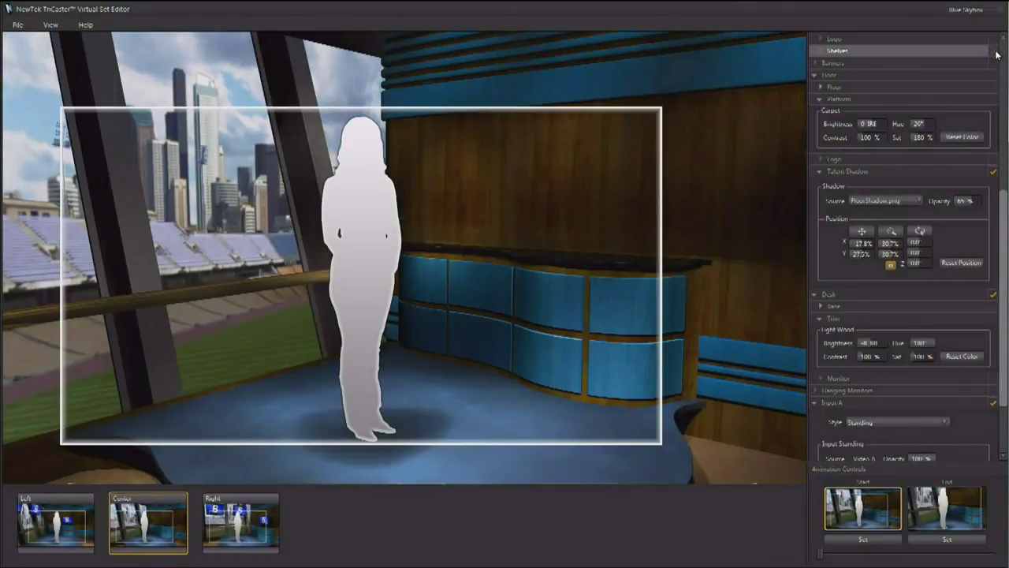
click(994, 39)
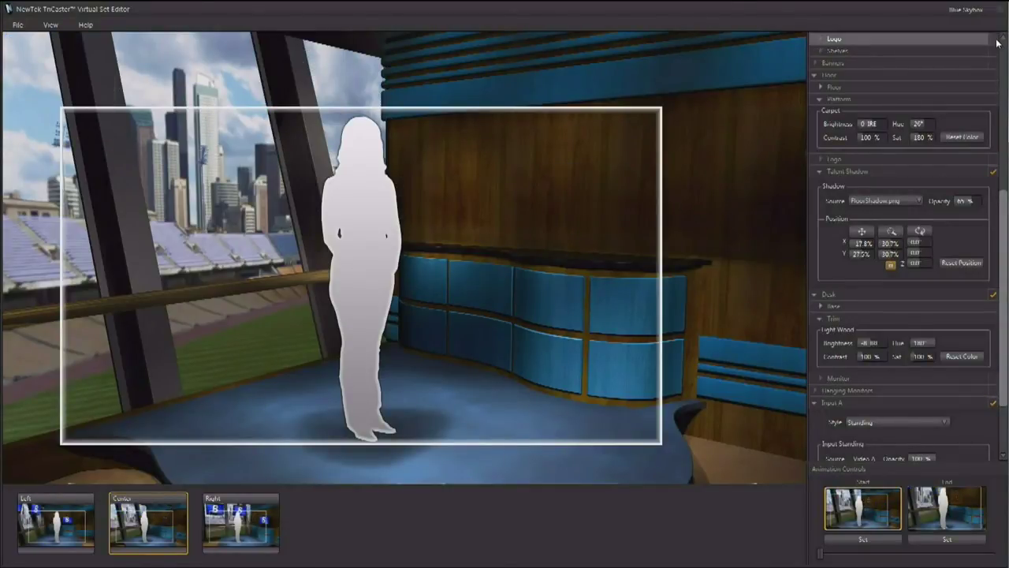
click(993, 158)
- Show the animation start view of the Center shot in the Purple Prime Time set
drag(894, 221, 952, 253)
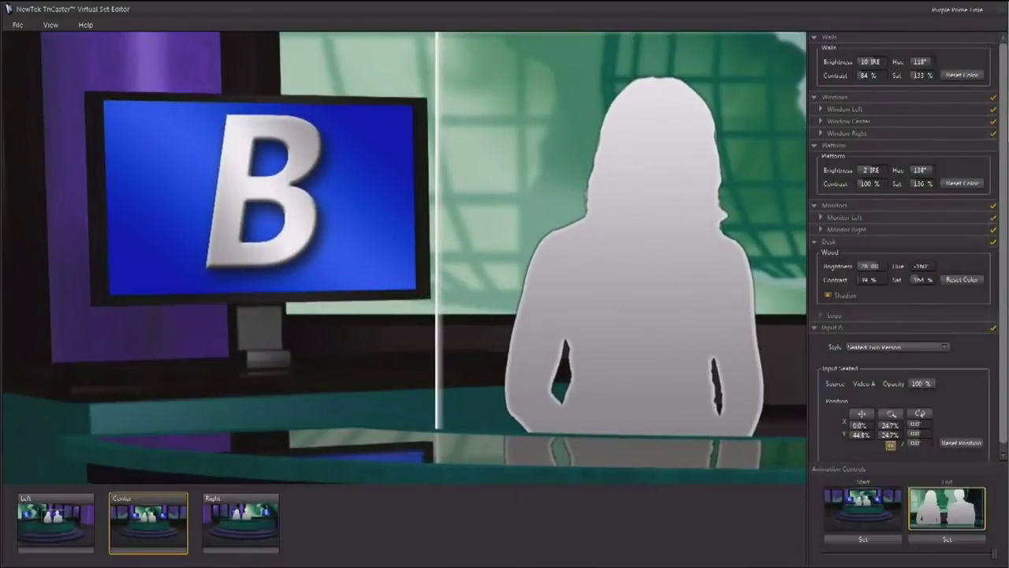
click(880, 519)
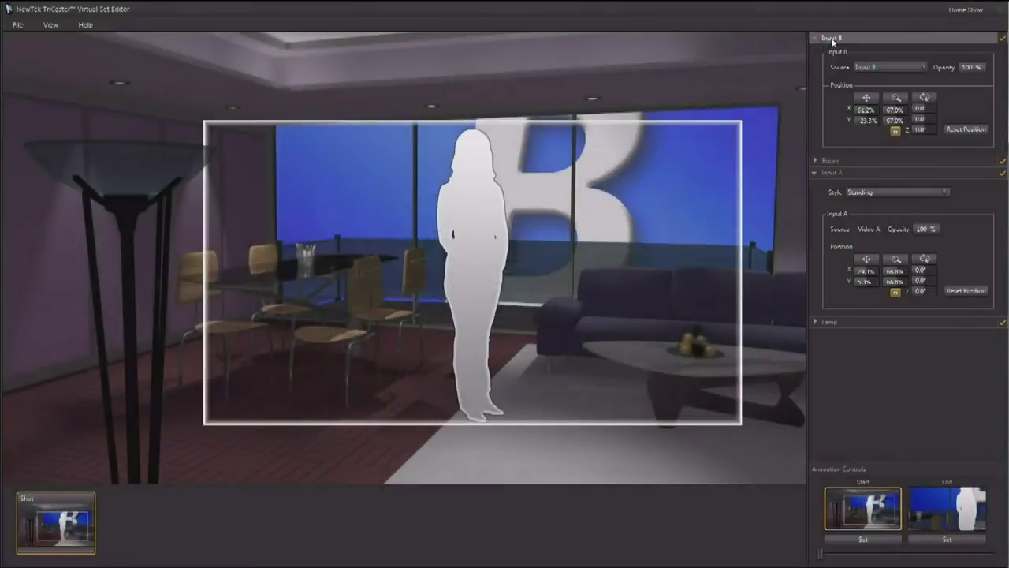
- Replace the Input B source of the Home Show set with the Seattle.jpg image
click(901, 70)
click(897, 96)
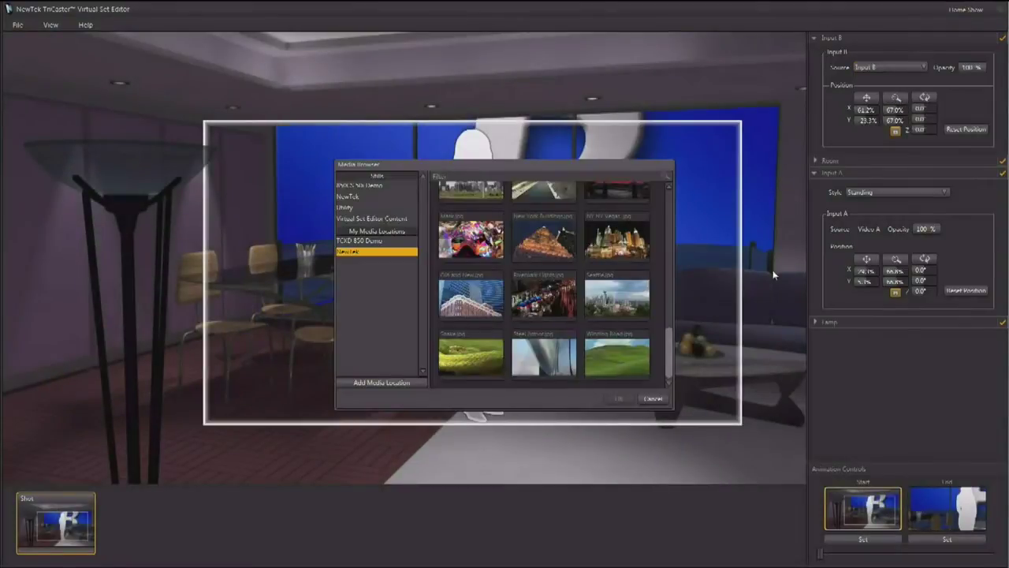
double_click(647, 307)
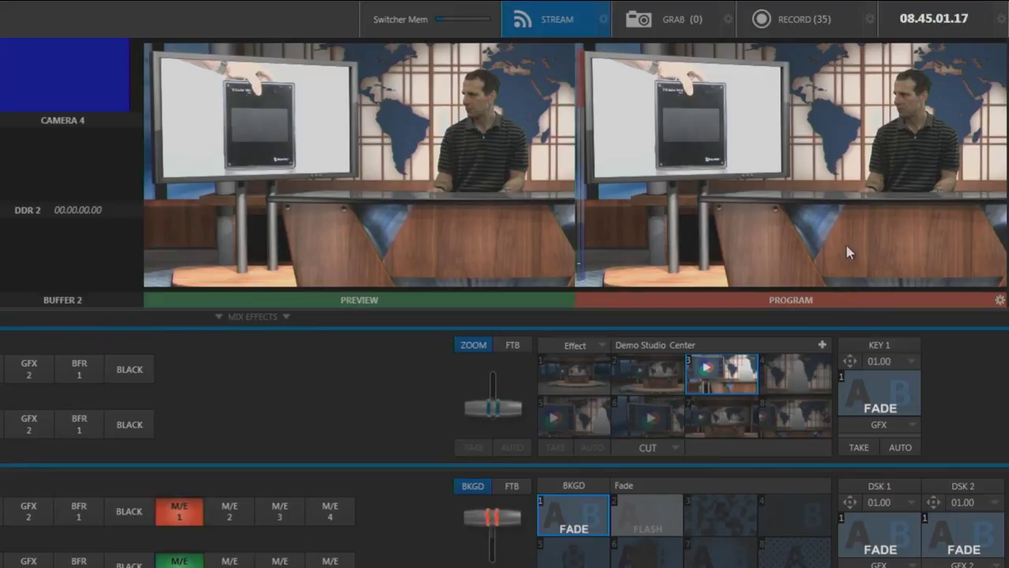
- Review the record configuration and the YouTube stream connection settings, closing each again
click(871, 19)
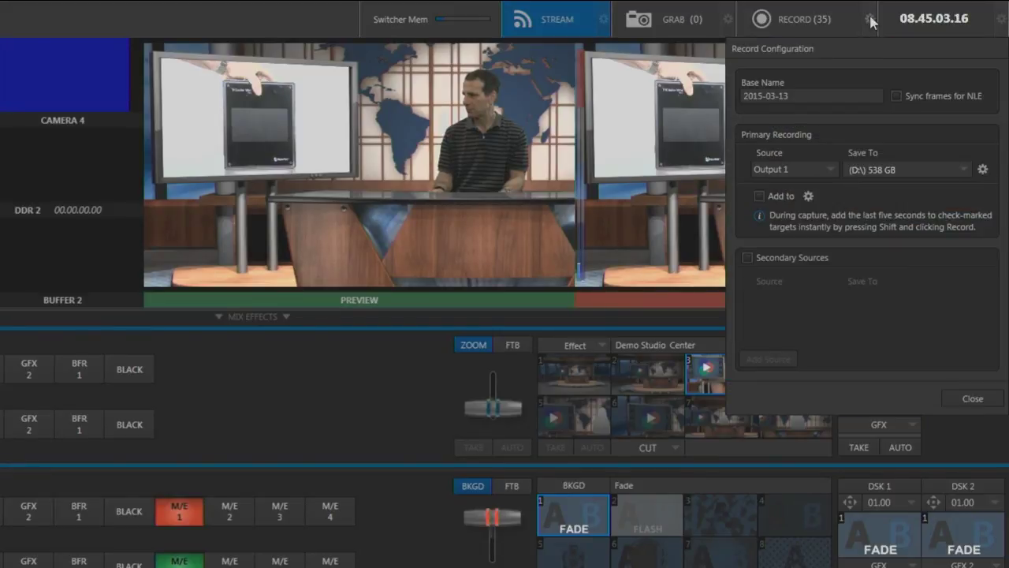
click(870, 19)
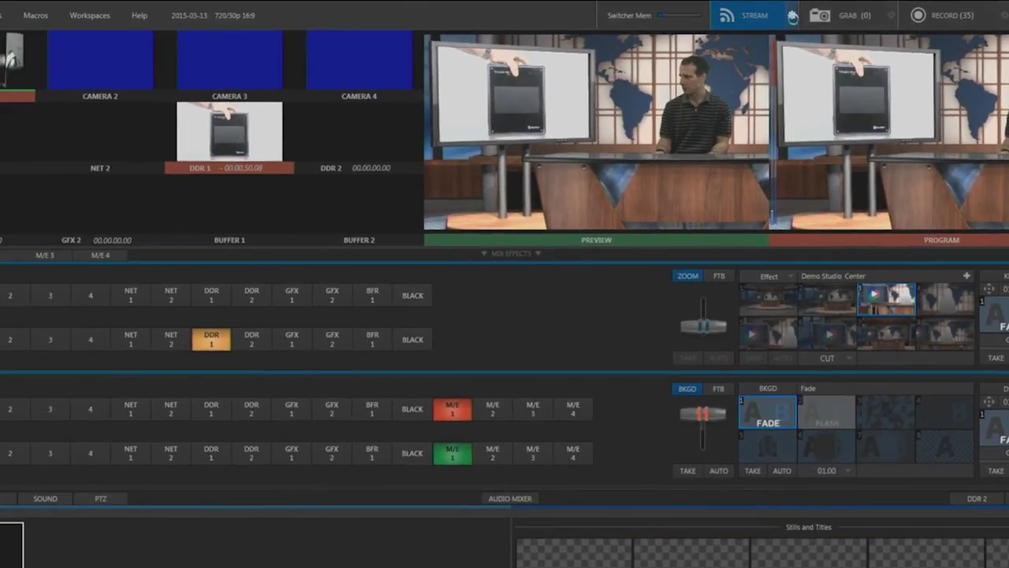
click(792, 16)
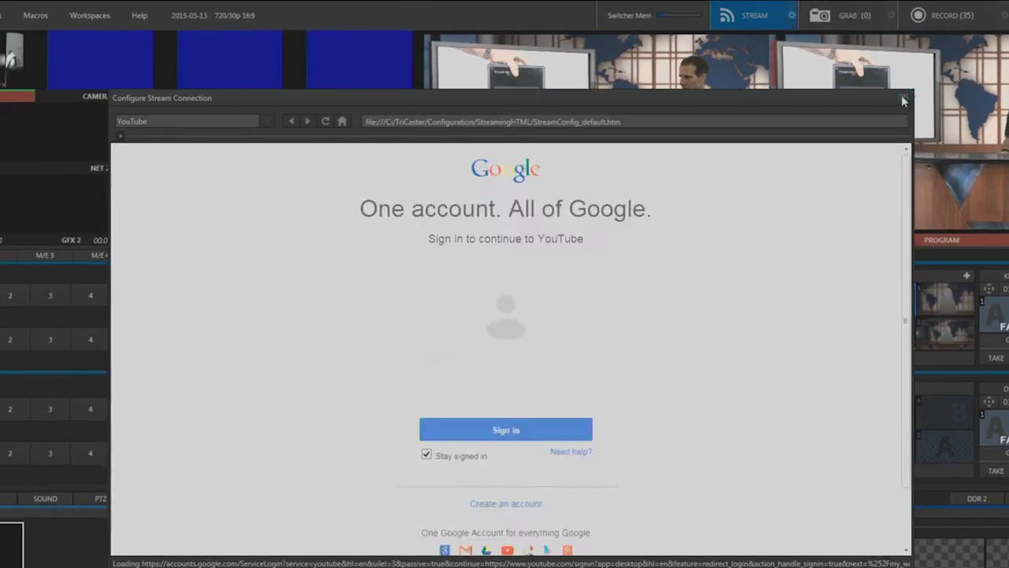
click(901, 99)
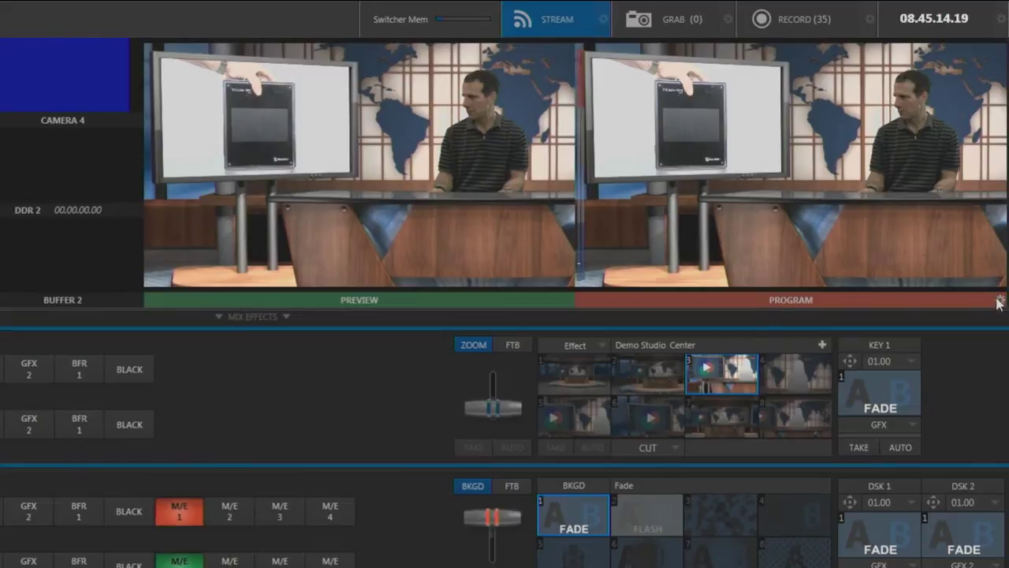
- Open the Program output configuration and move its window to show all the output settings
click(999, 301)
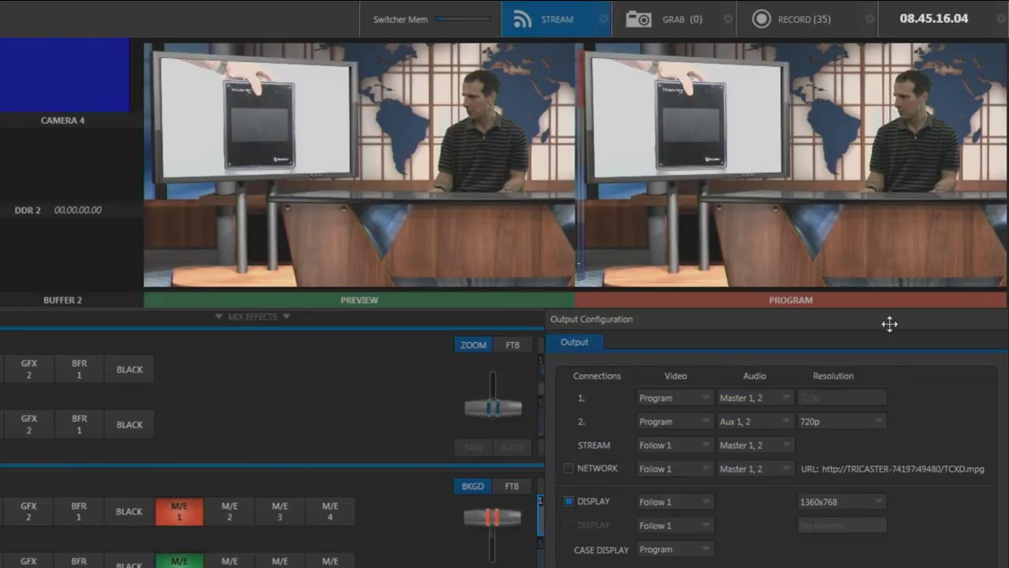
drag(889, 323, 676, 157)
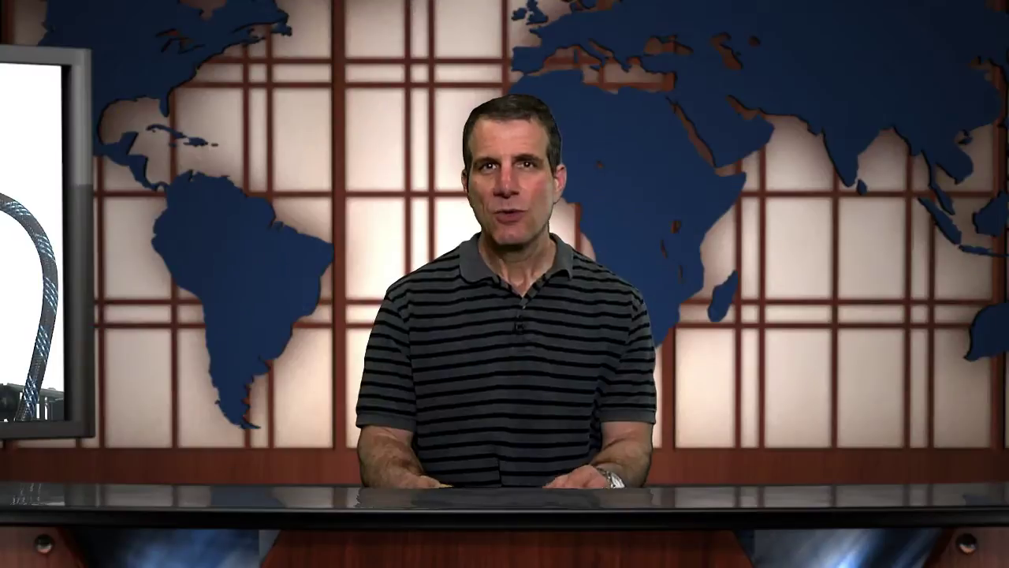